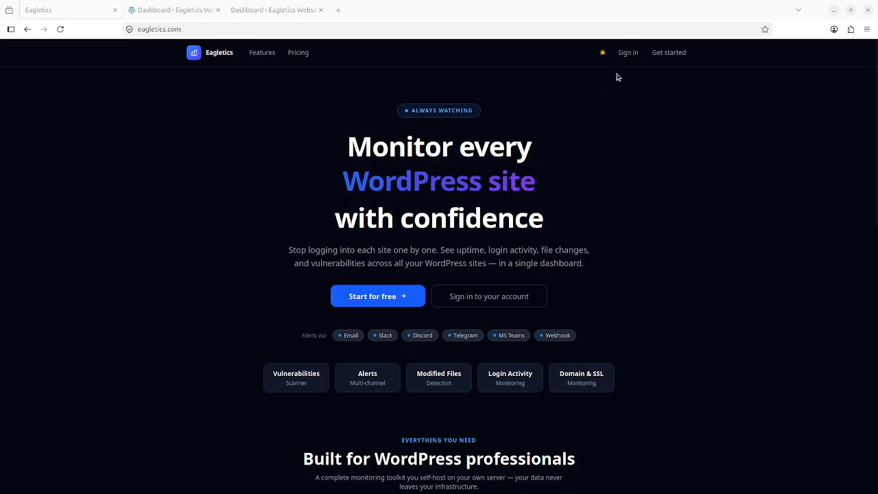
Step: Go to the Eagletics sign-in page from the homepage's top navigation
click(635, 54)
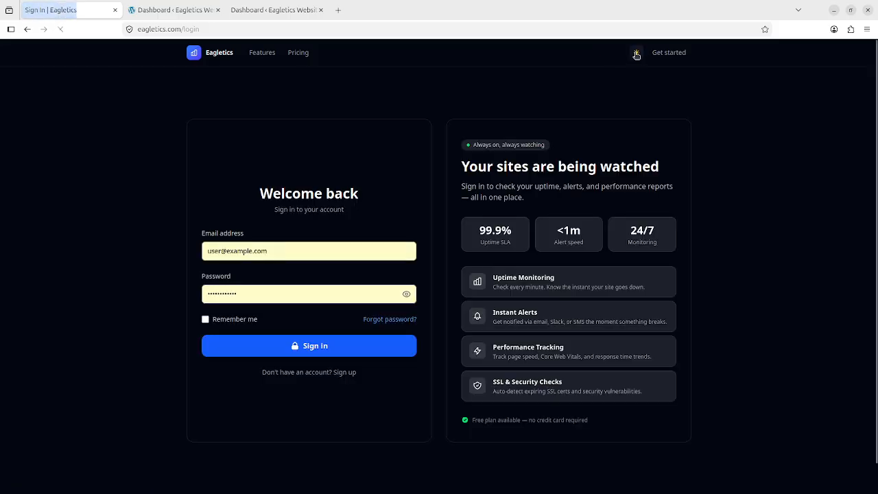
Step: Replace the autofilled login with the starter test account's email and password, sign in, and decline Firefox's save-password offer
drag(322, 252, 134, 238)
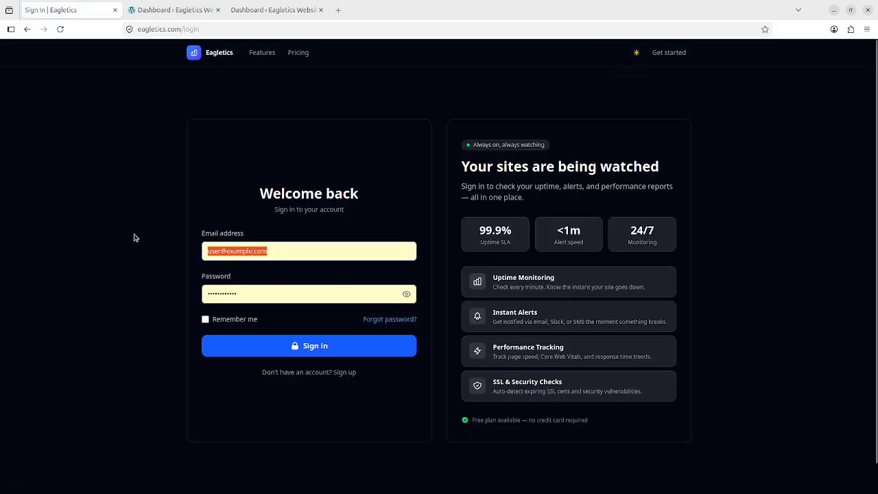
key(BackSpace)
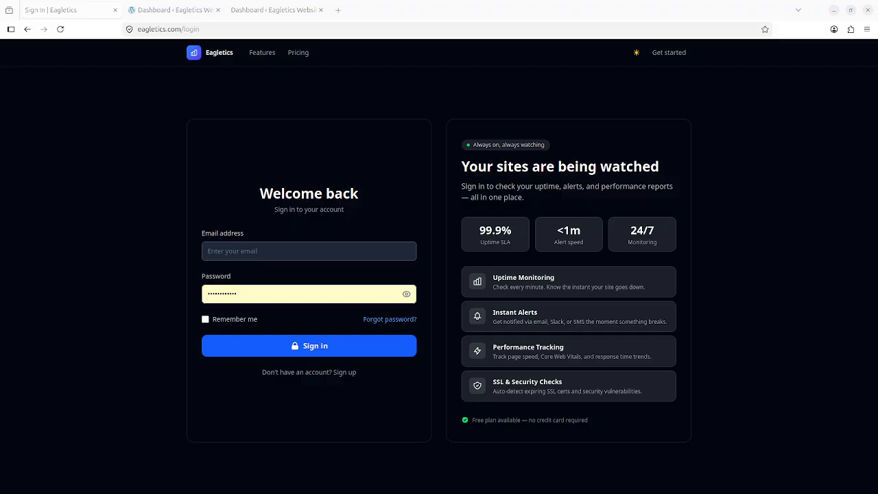
click(303, 250)
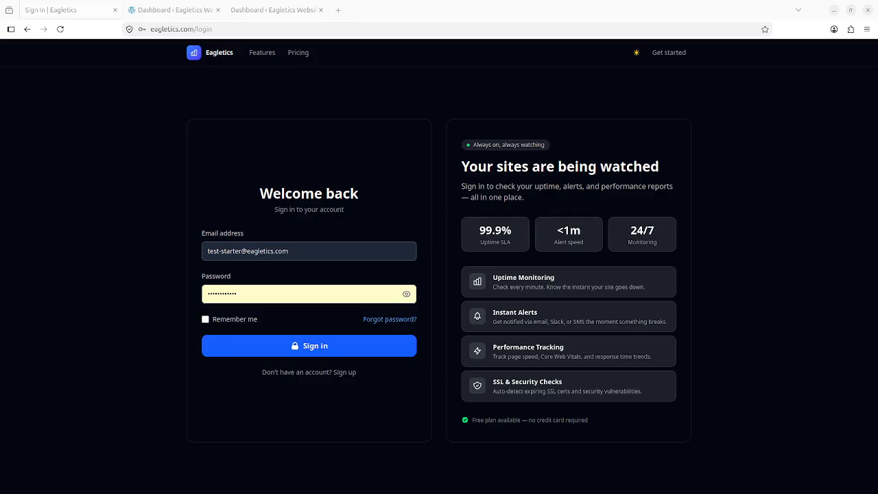
drag(251, 292, 162, 286)
key(ctrl+v)
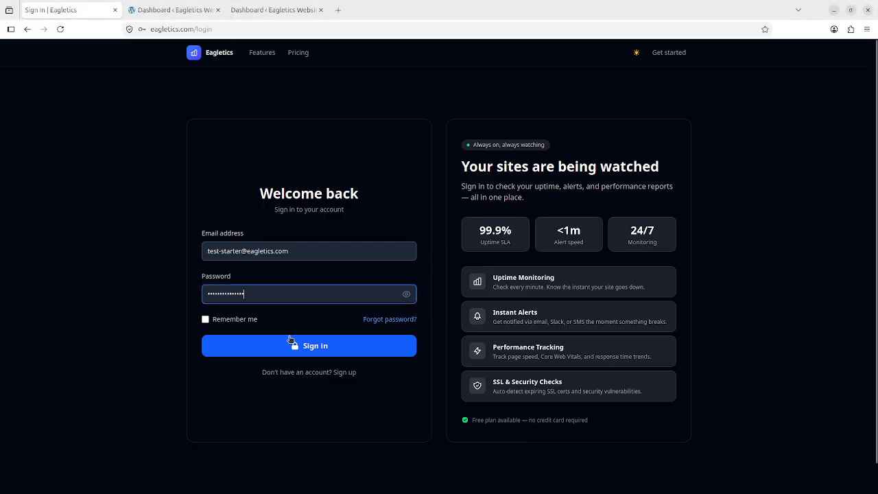
click(291, 341)
click(257, 130)
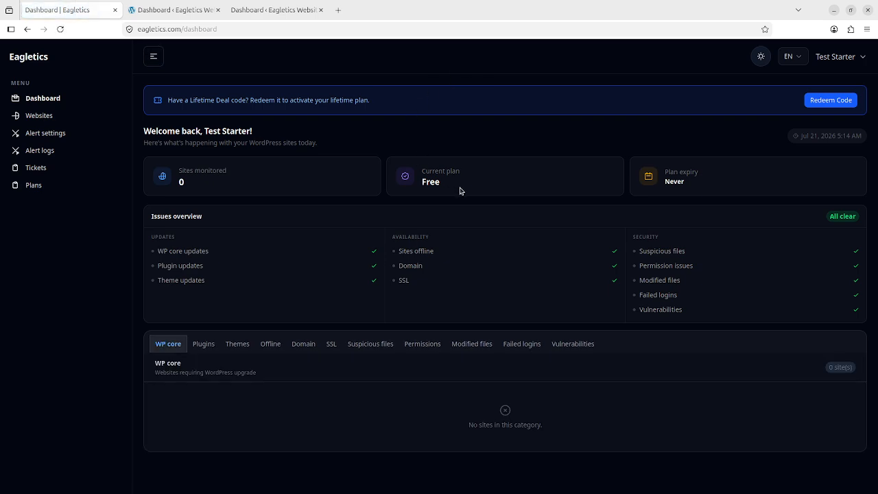
Step: Check the Free plan on the Current plan card, then go to the lifetime deal Redeem Code page
drag(440, 184, 422, 172)
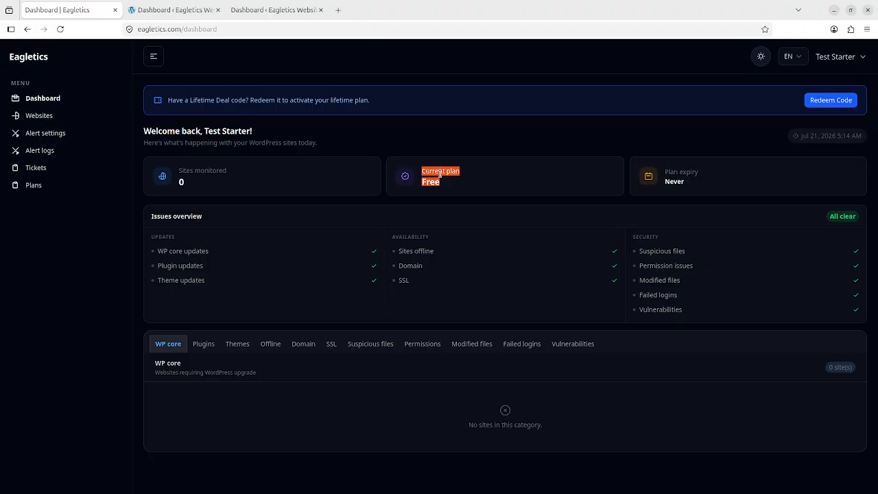
click(440, 173)
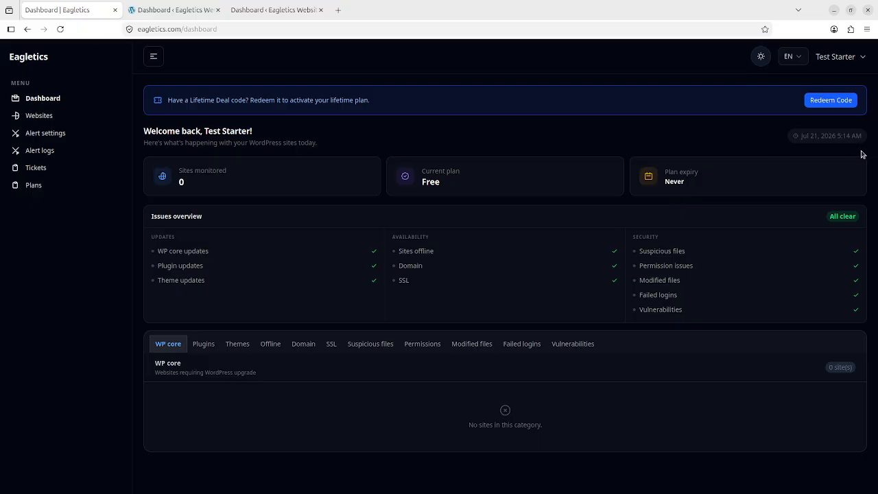
click(828, 103)
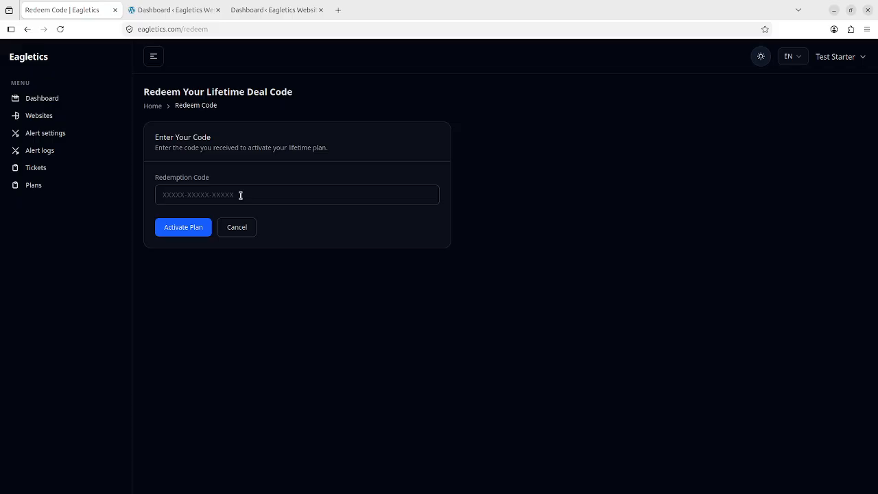
Step: Paste the lifetime deal code into Redemption Code and activate the Starter Lifetime plan
click(240, 195)
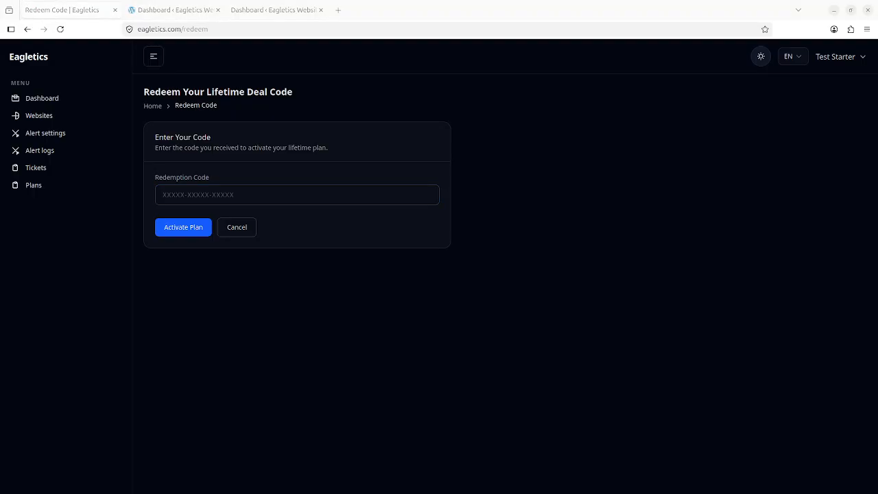
click(310, 195)
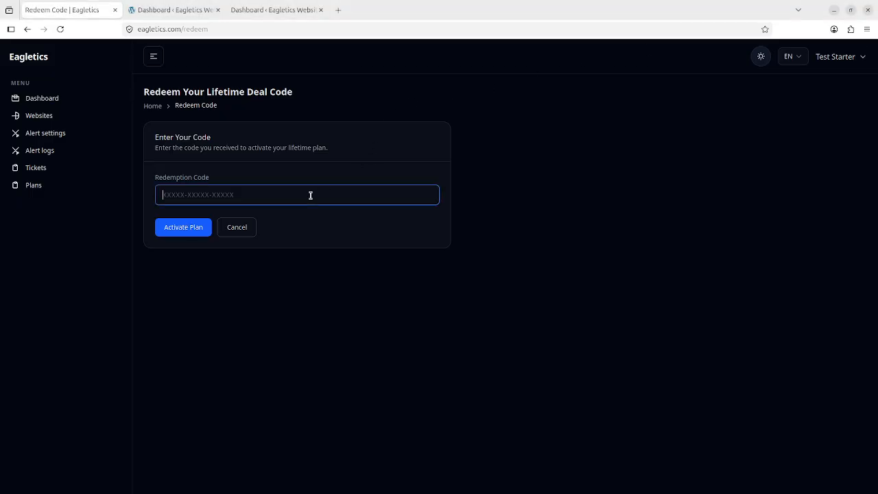
click(186, 234)
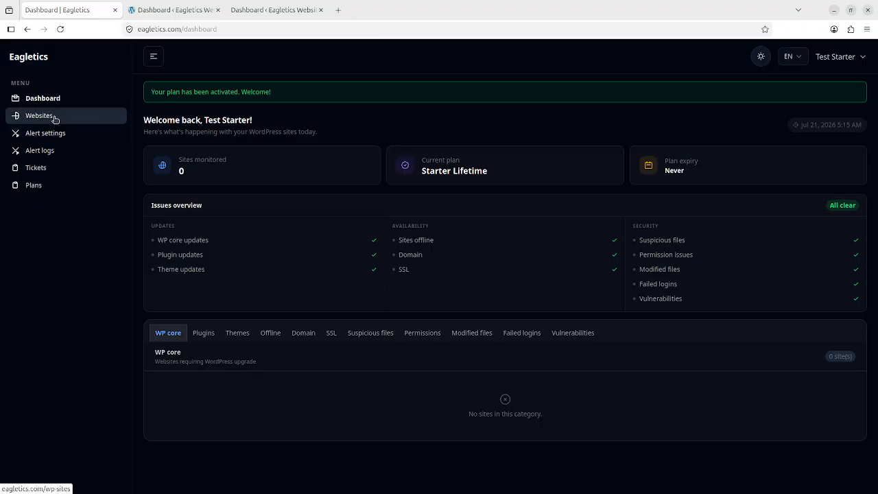
Step: Confirm the Websites list is empty, then view Alert settings with only Email connected
click(55, 117)
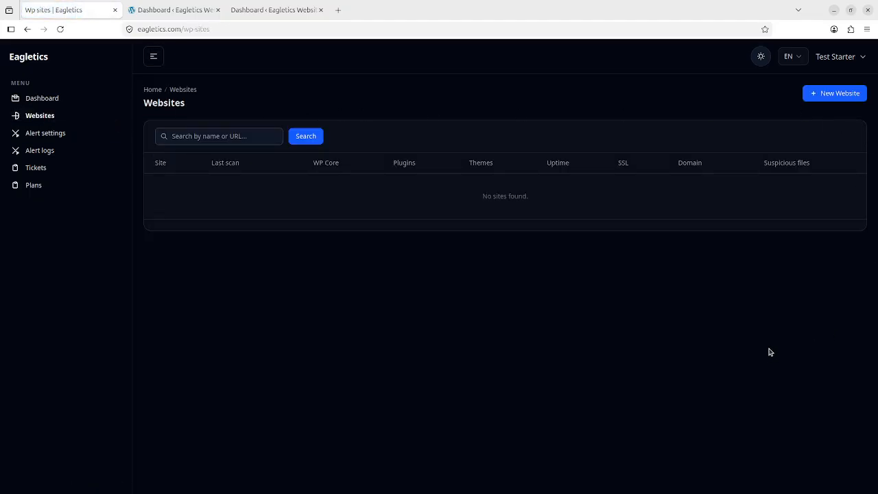
click(64, 136)
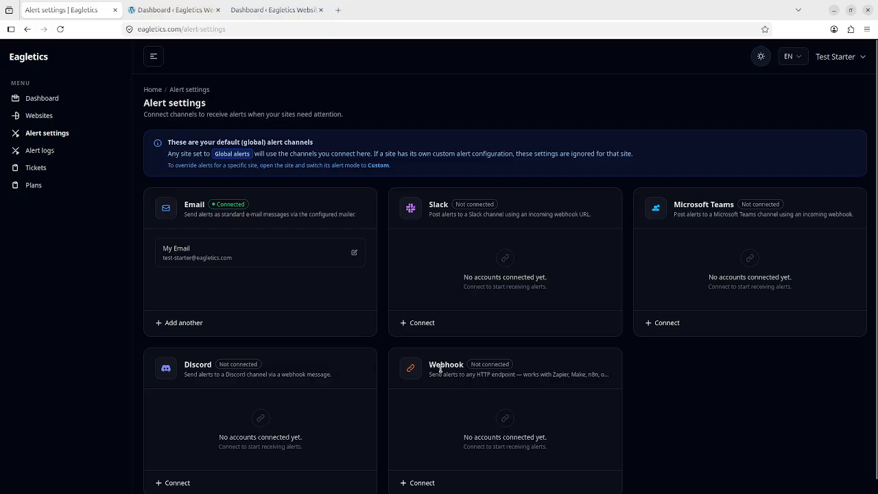
Step: Start adding another Email alert integration, then back out to Alert settings without saving
scroll(517, 272, down, 1)
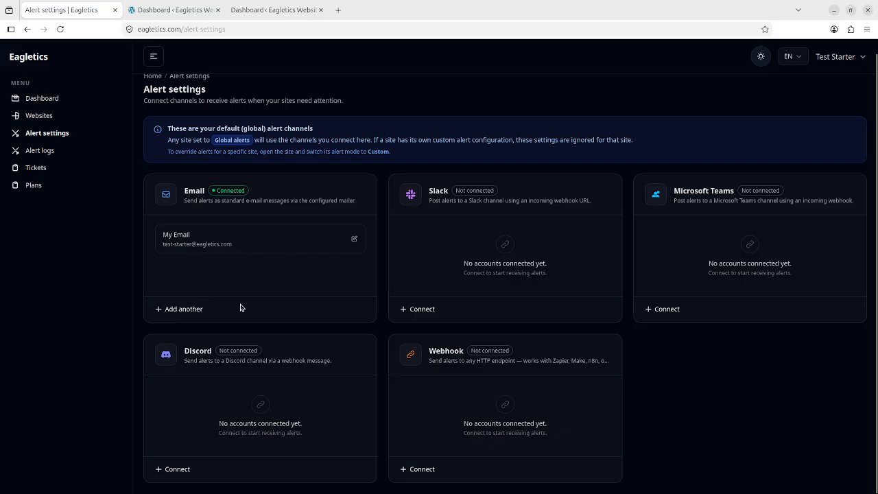
click(184, 309)
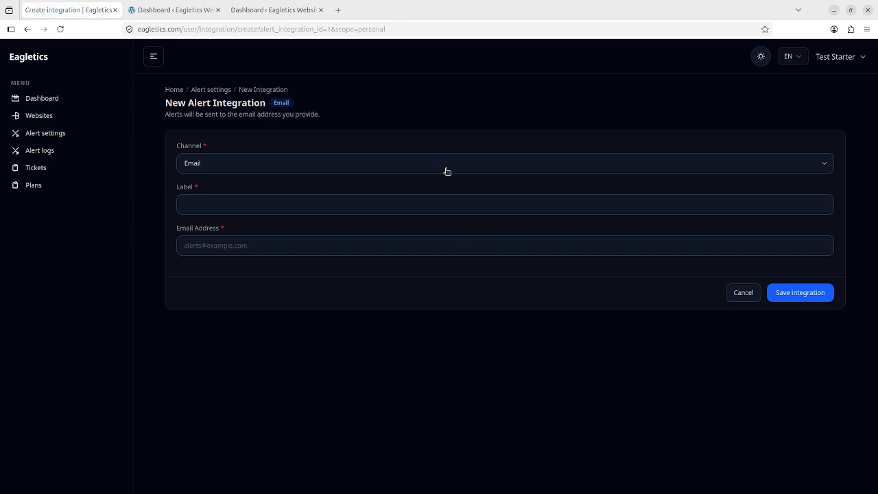
click(55, 138)
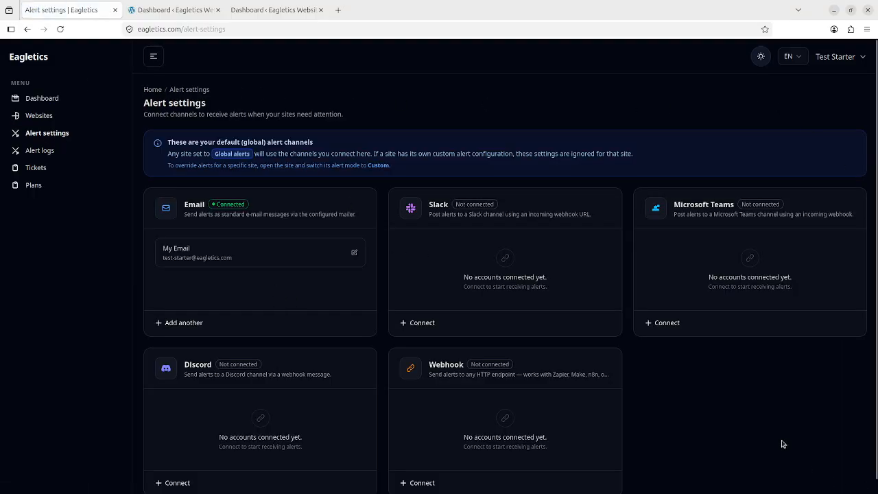
Step: Switch between Websites and Alert settings, ending on the empty Websites list
scroll(718, 416, down, 1)
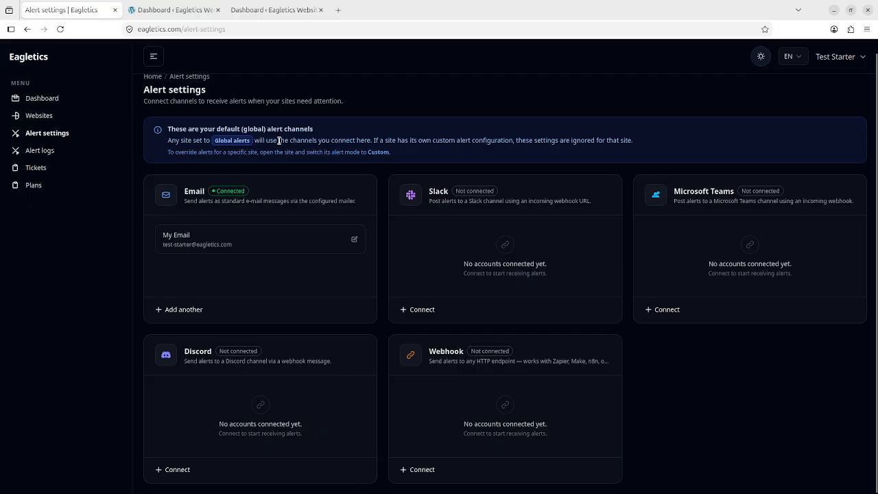
scroll(279, 140, down, 1)
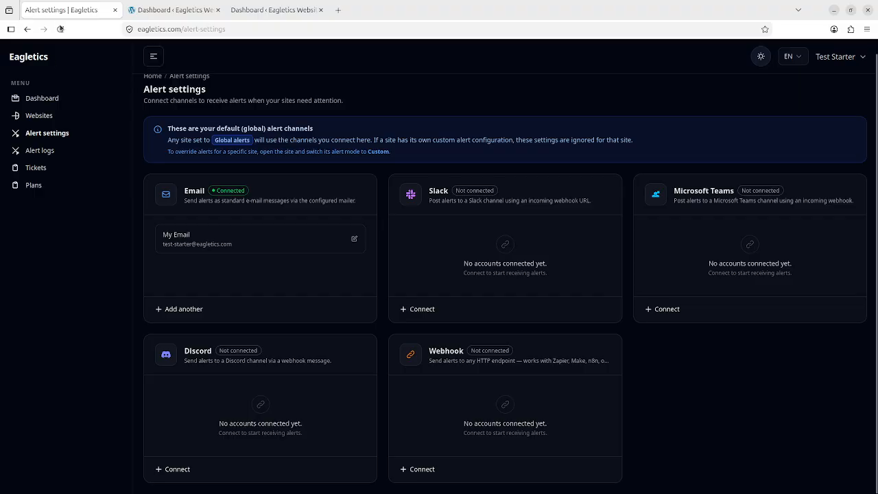
click(92, 121)
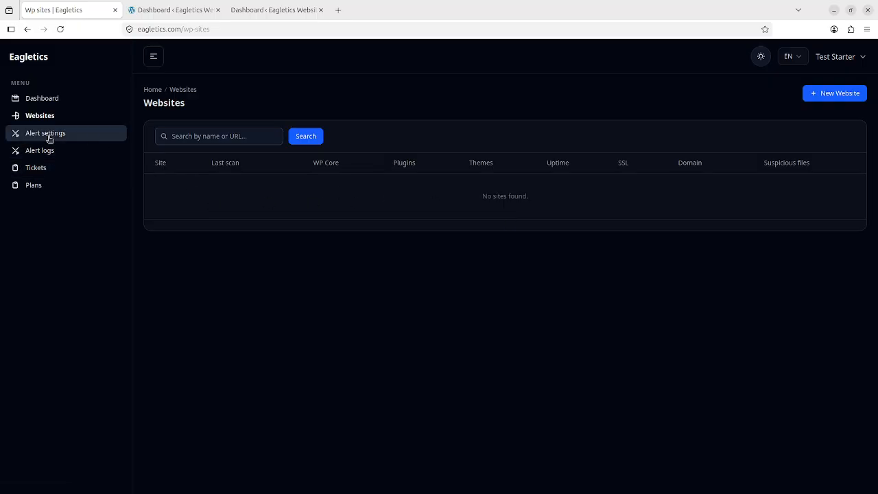
click(49, 133)
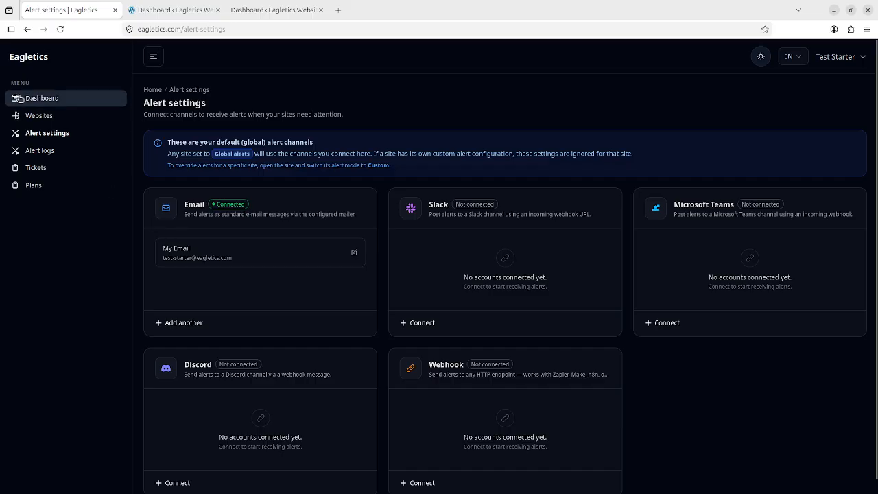
click(42, 117)
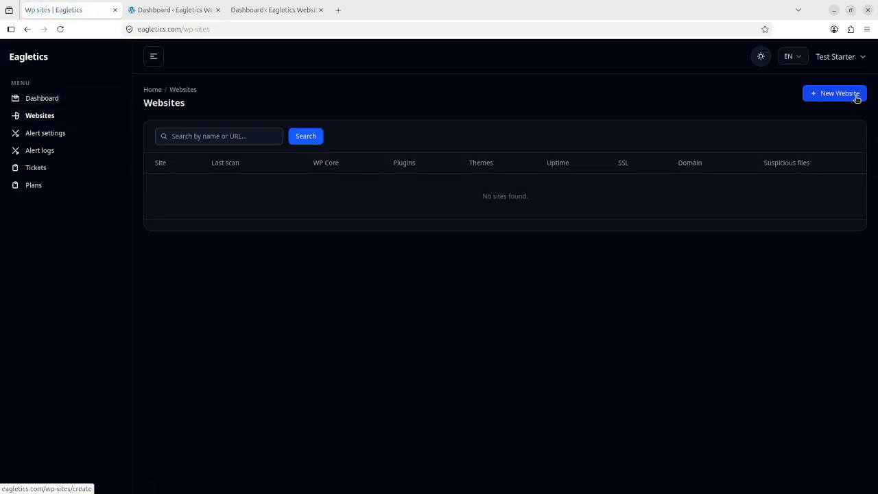
click(856, 95)
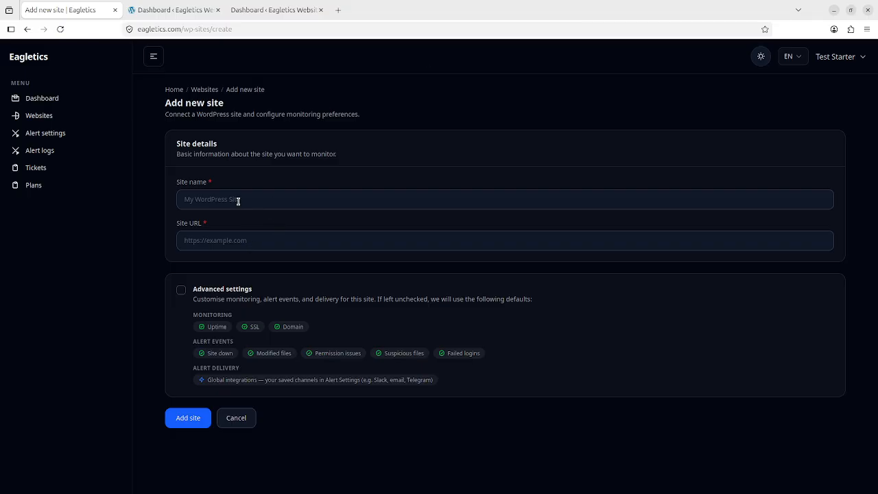
click(230, 200)
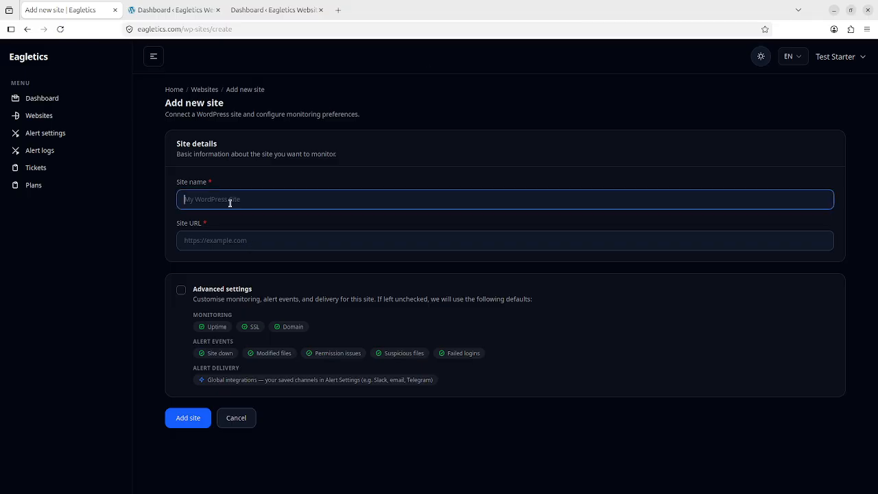
text(W)
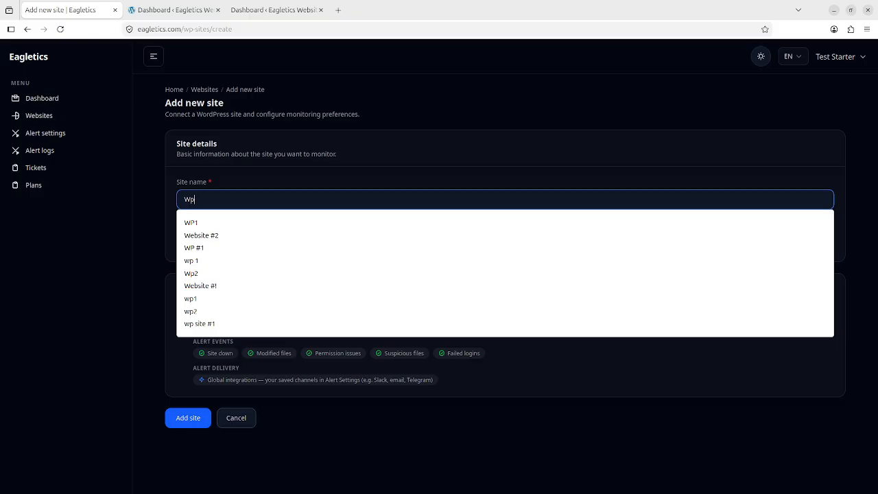
text(p)
key(BackSpace)
text(P)
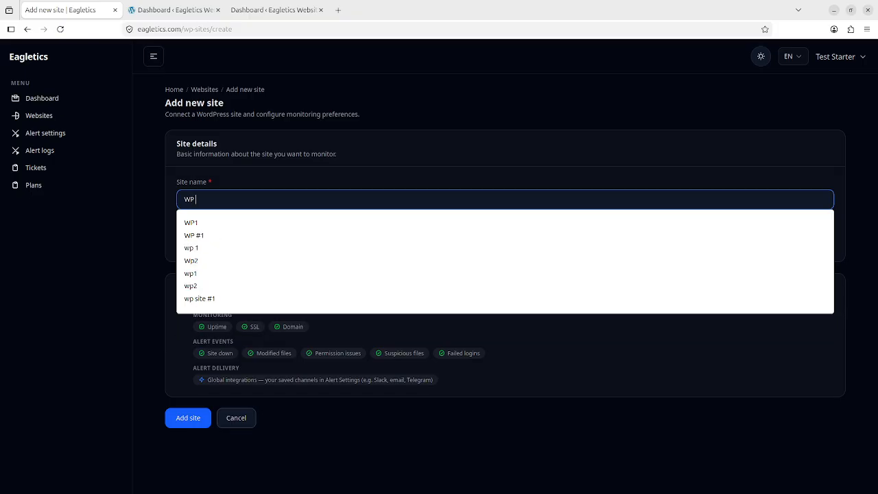
text( #1)
click(237, 242)
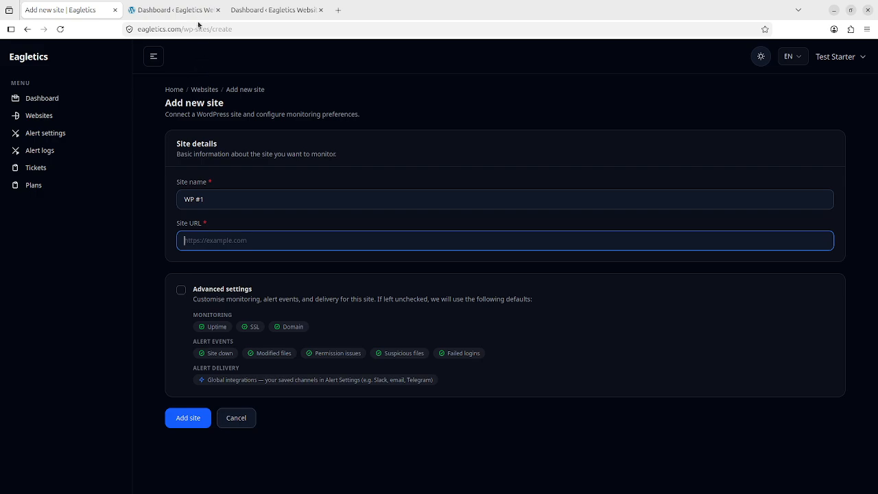
mouse_move(201, 11)
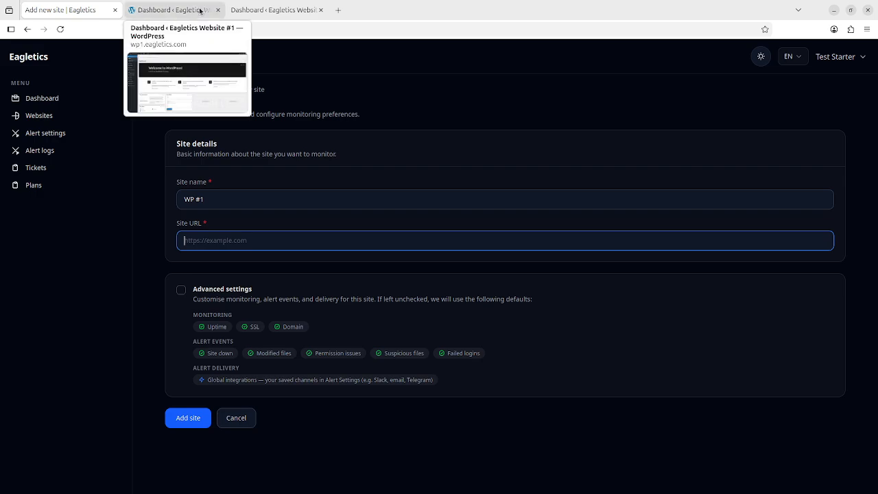
Step: Copy the wp1.eagletics.com address from the wp1 WordPress tab and return to the Add new site form
click(200, 11)
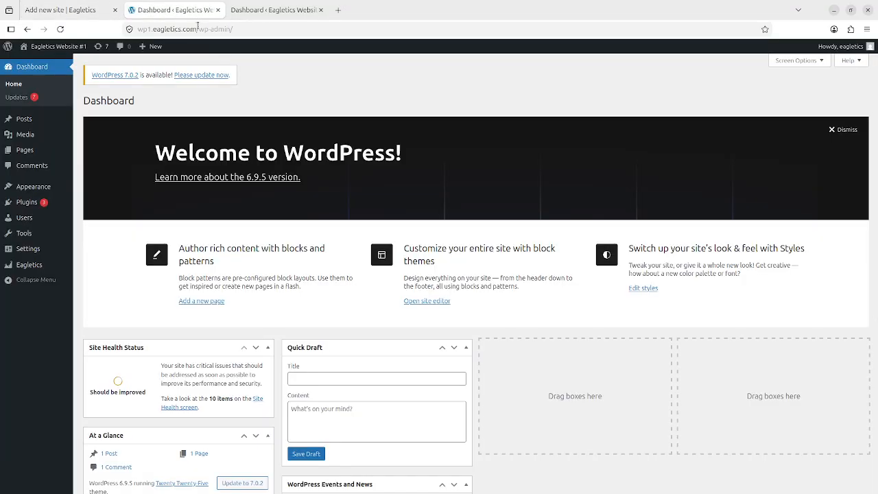
click(253, 11)
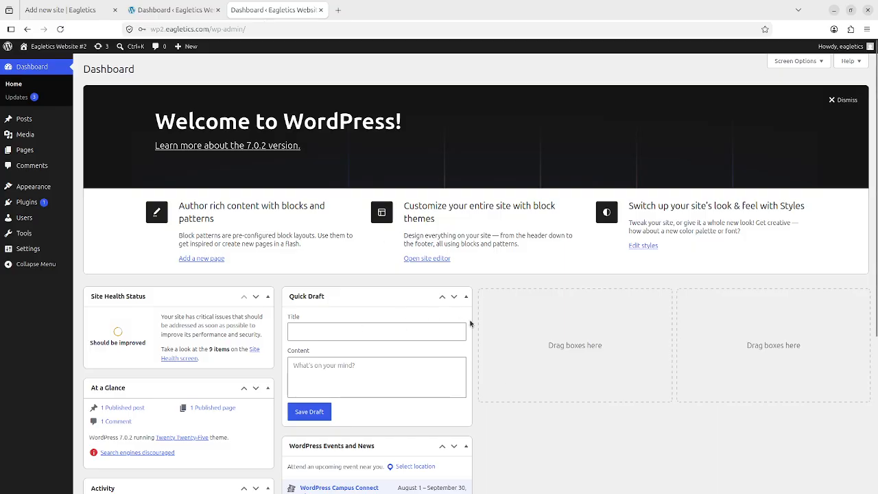
click(172, 9)
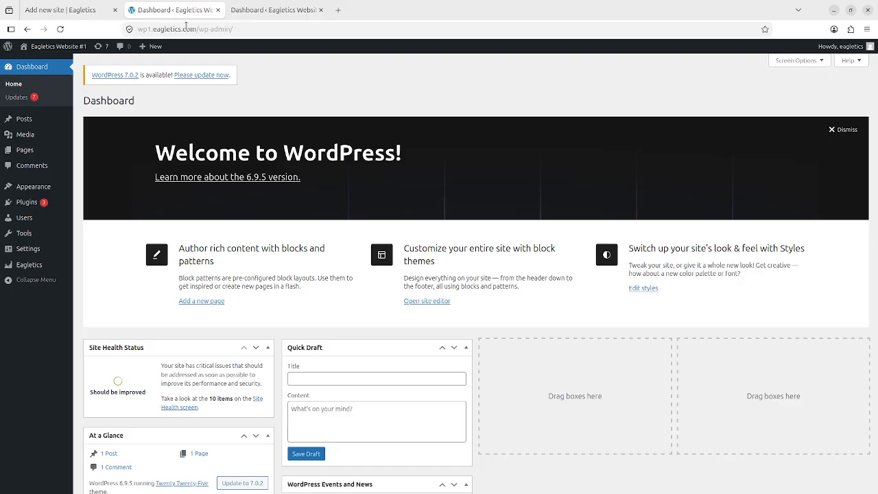
drag(199, 29, 125, 31)
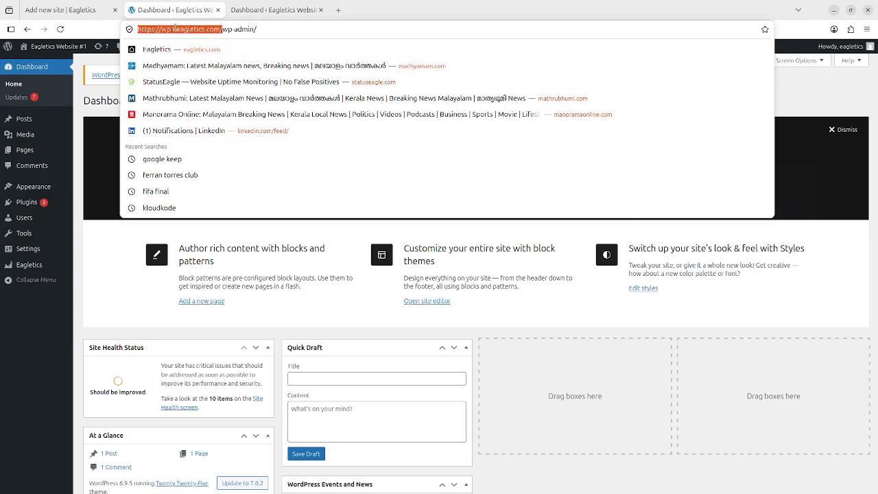
key(ctrl+c)
click(51, 10)
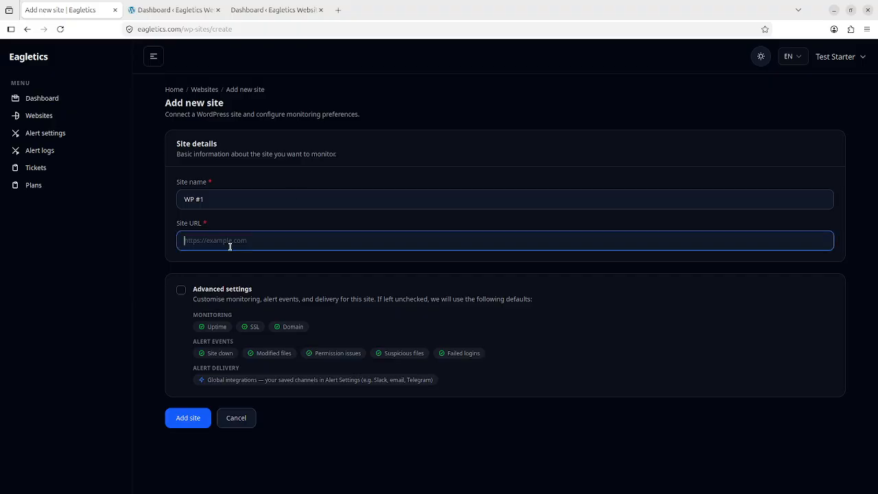
key(ctrl+v)
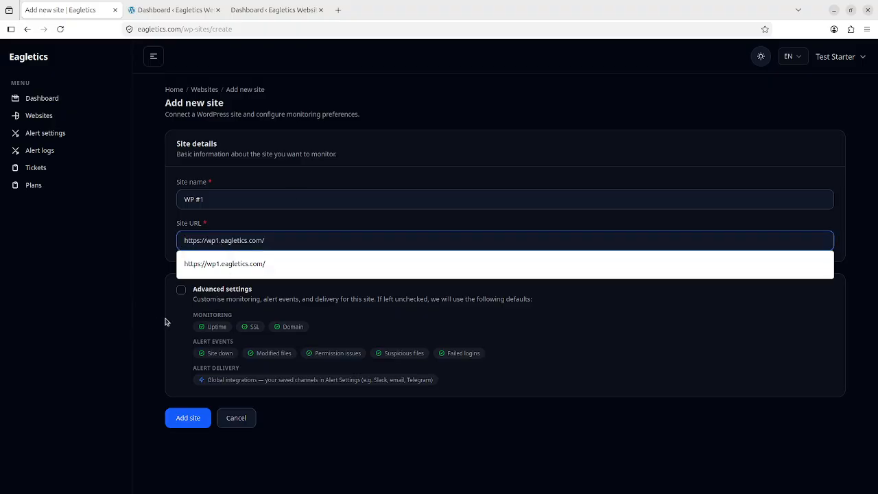
click(181, 294)
scroll(204, 276, down, 3)
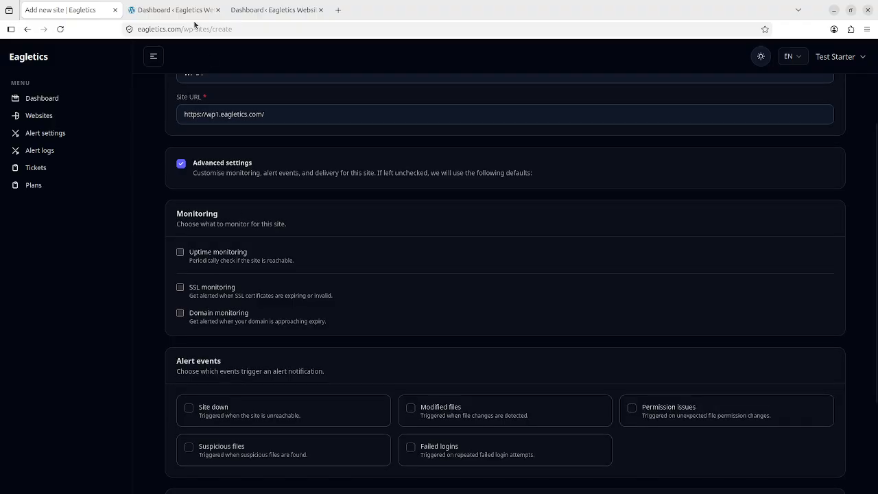
mouse_move(183, 21)
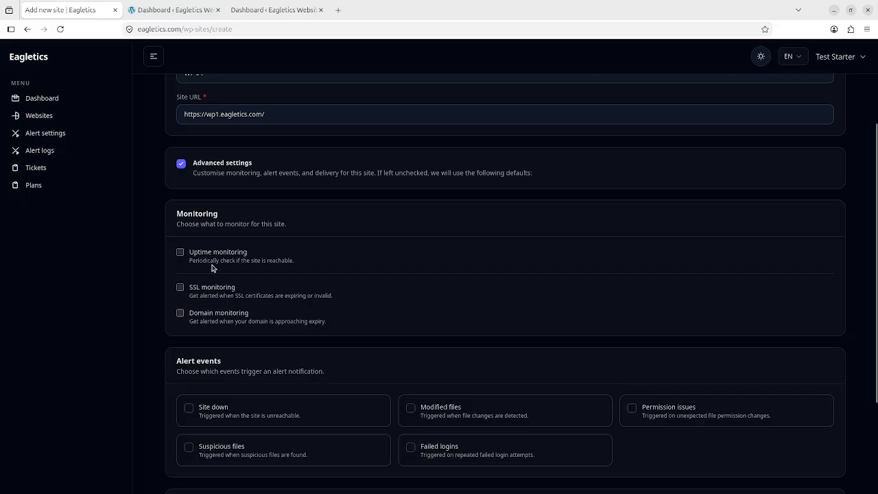
click(221, 260)
scroll(225, 264, down, 2)
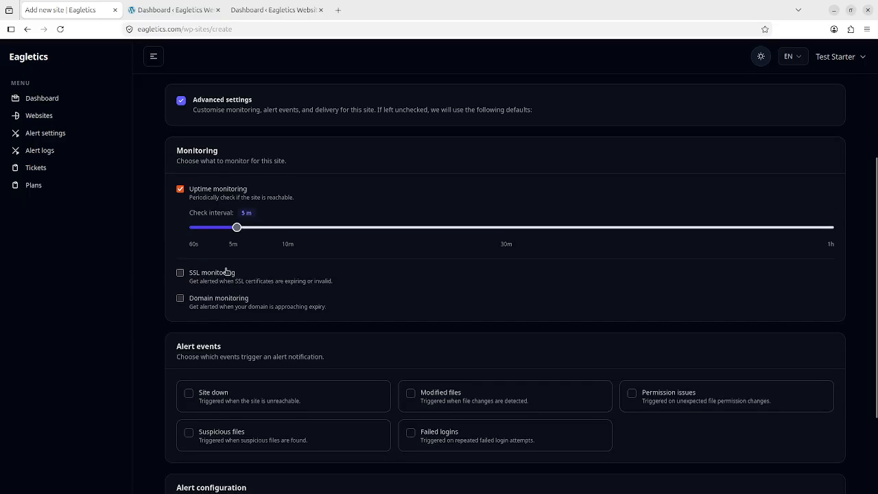
click(222, 274)
click(222, 305)
Step: Enable the Site down, Modified files, Permission issues, Suspicious files and Failed logins alerts
scroll(254, 220, down, 3)
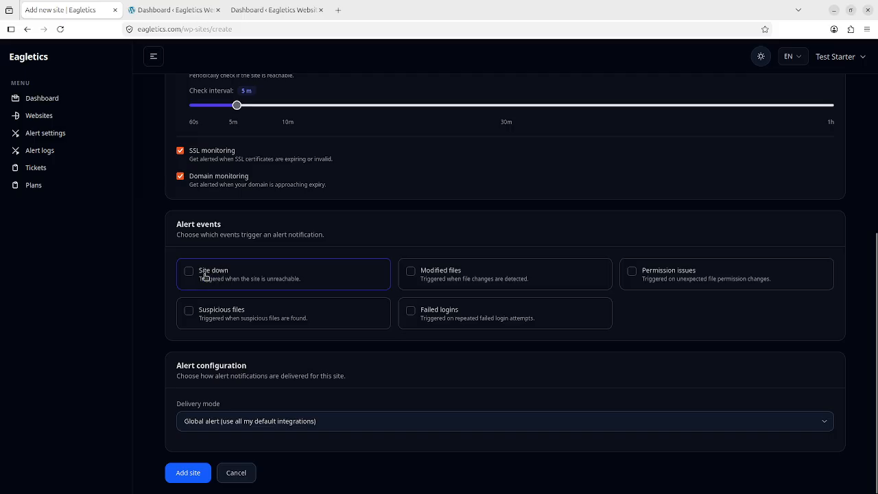
click(204, 276)
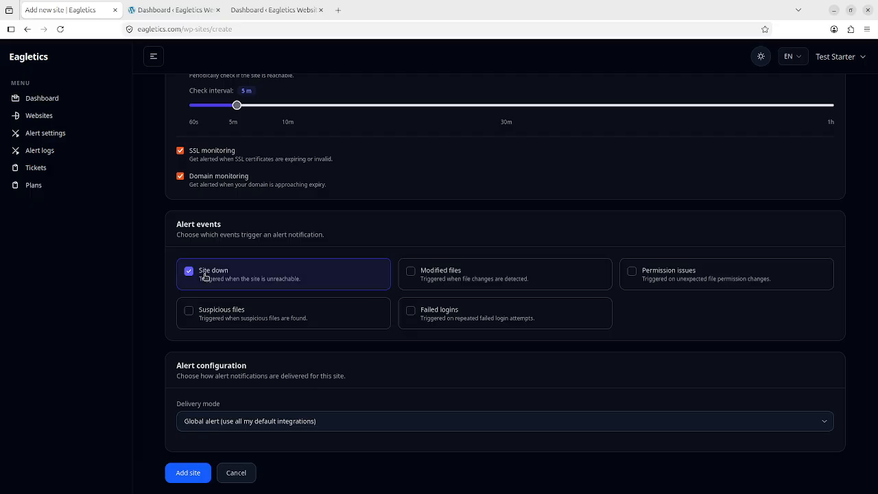
click(452, 282)
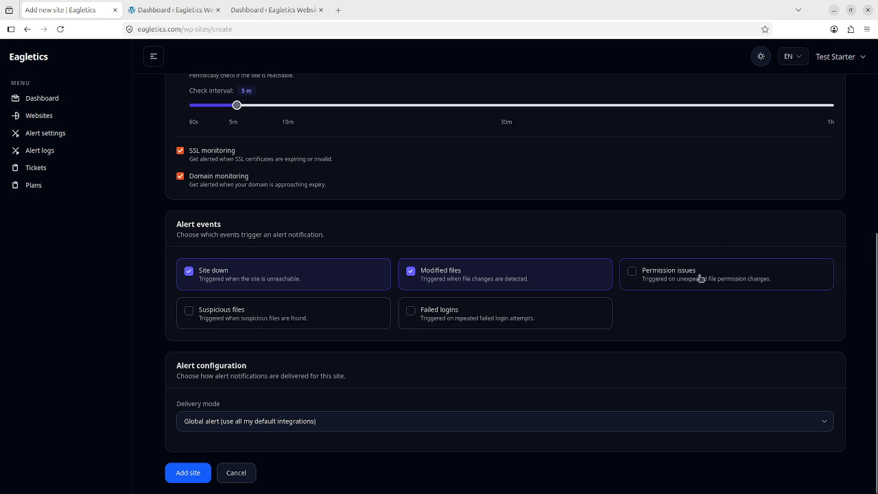
click(679, 280)
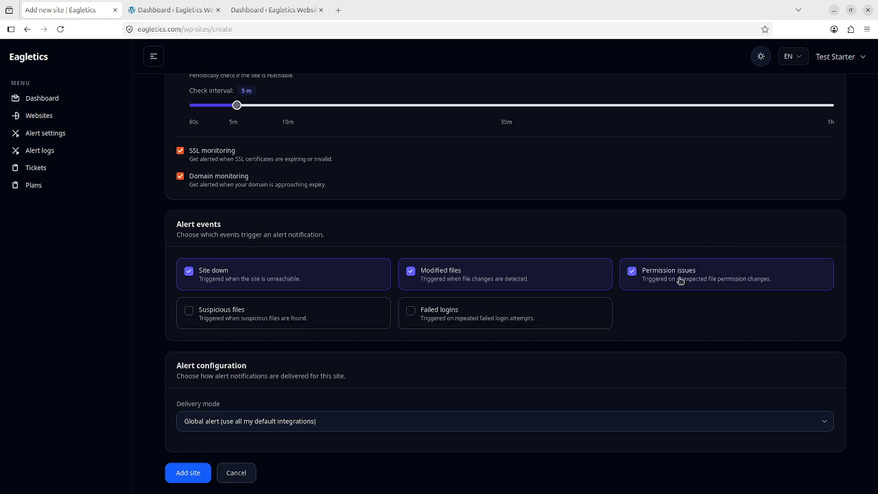
click(230, 316)
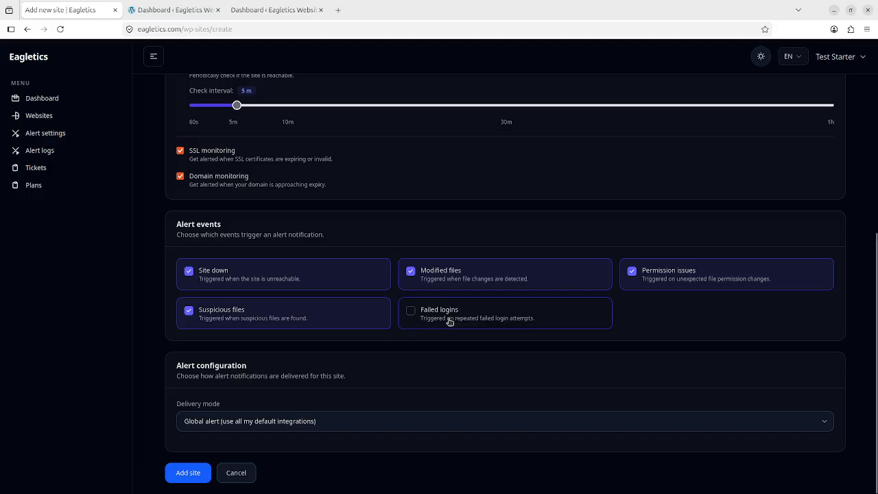
click(443, 319)
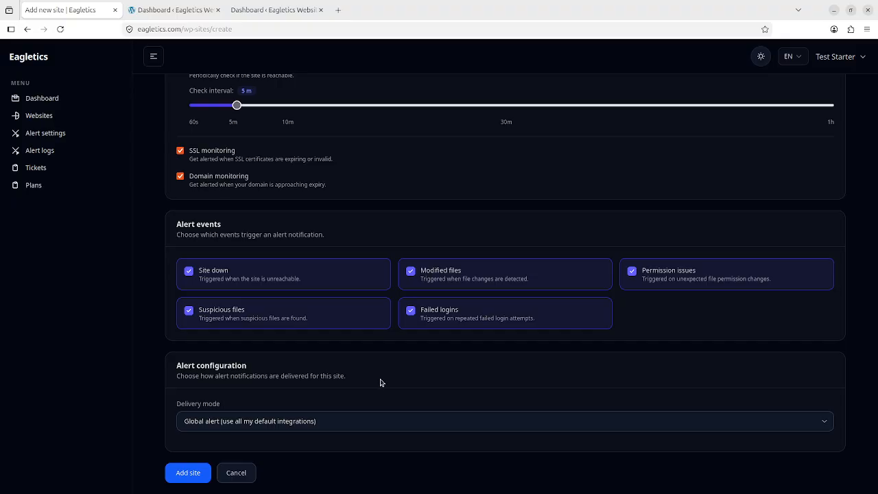
Step: Keep Global alert delivery and review the default alert channels in a background Alert settings tab
click(265, 429)
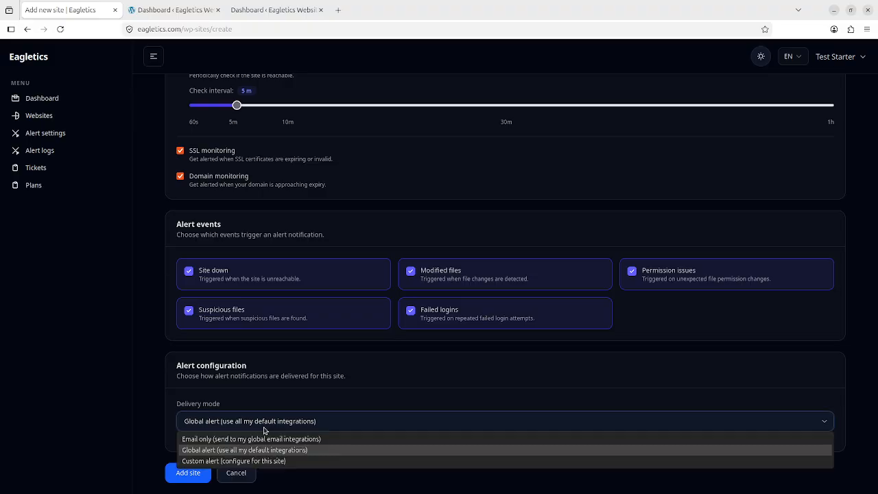
click(210, 450)
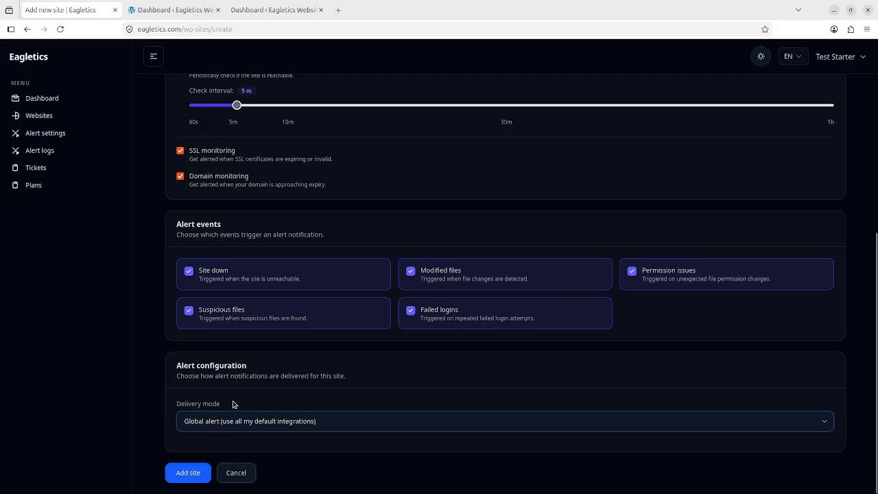
middle_click(56, 136)
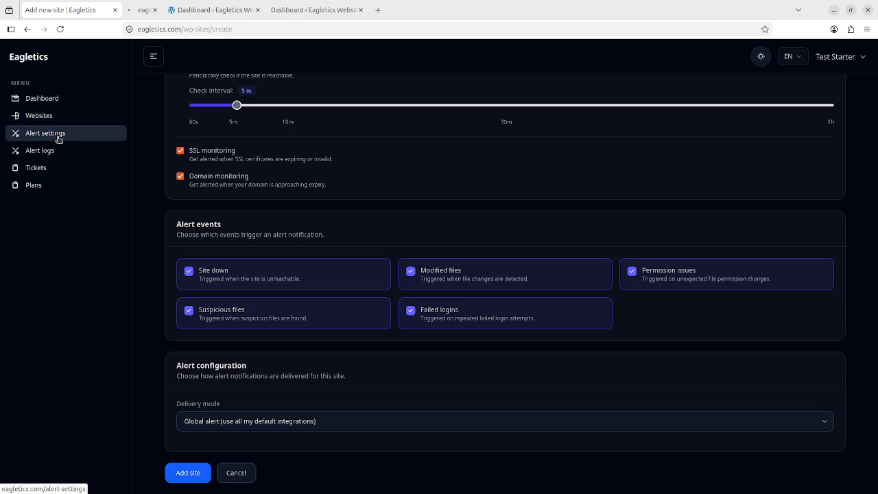
click(156, 9)
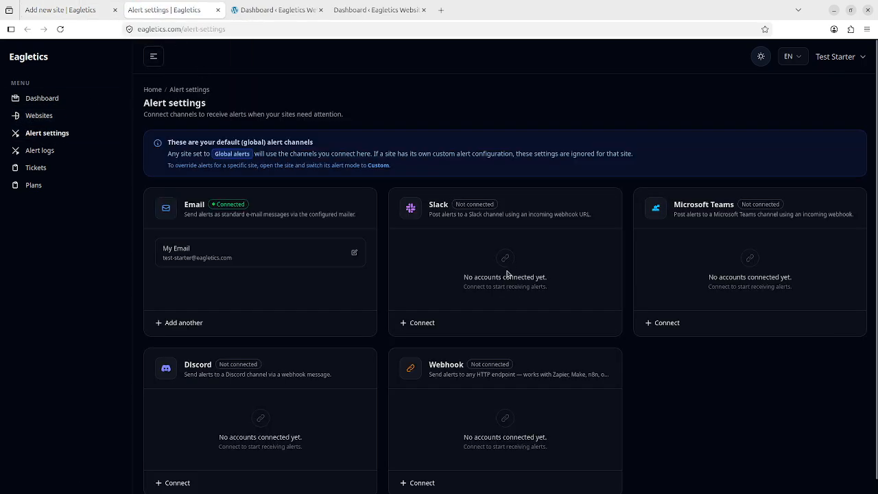
click(76, 10)
Step: Try Custom alert delivery, revert to Global alert, and submit the WP #1 site
click(344, 423)
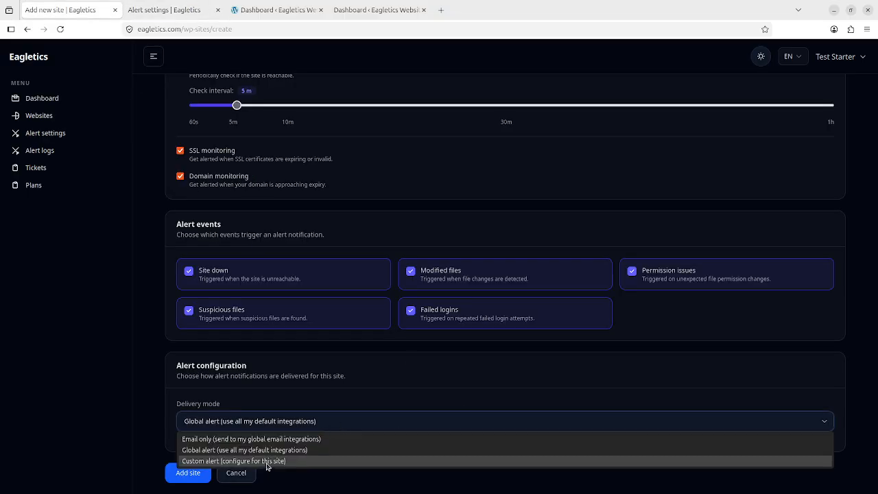
click(266, 461)
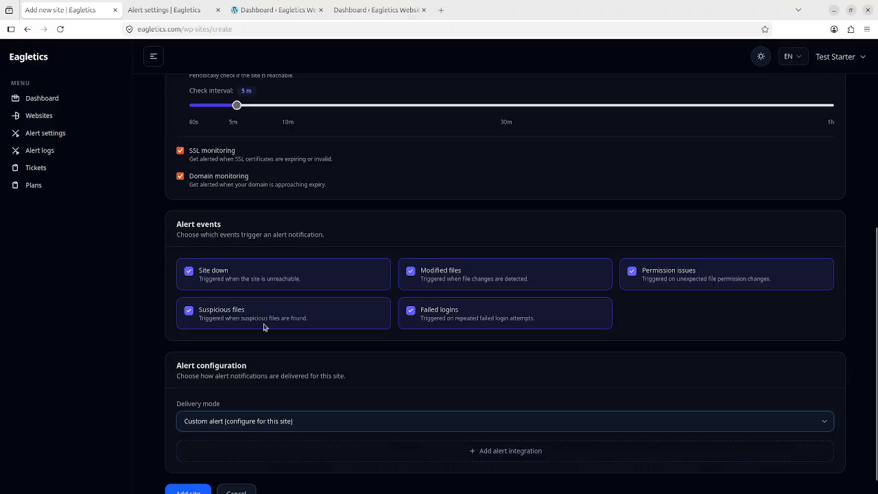
scroll(361, 365, down, 1)
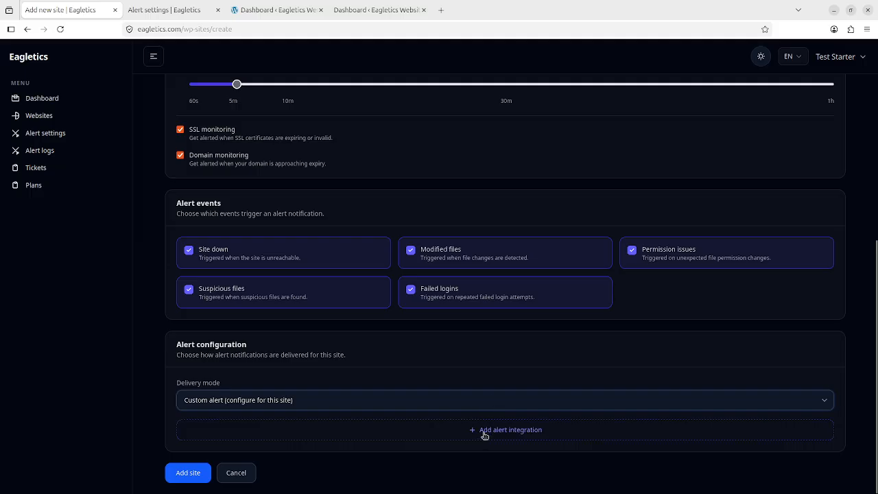
scroll(284, 263, up, 5)
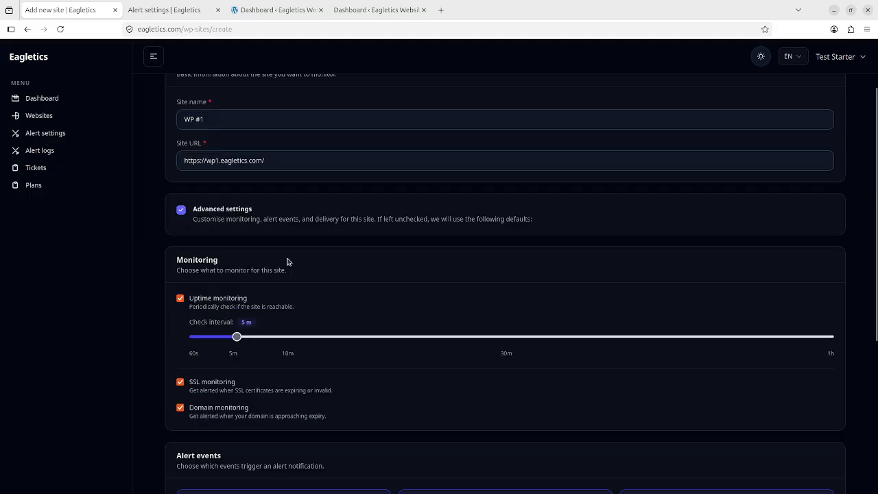
scroll(277, 308, down, 5)
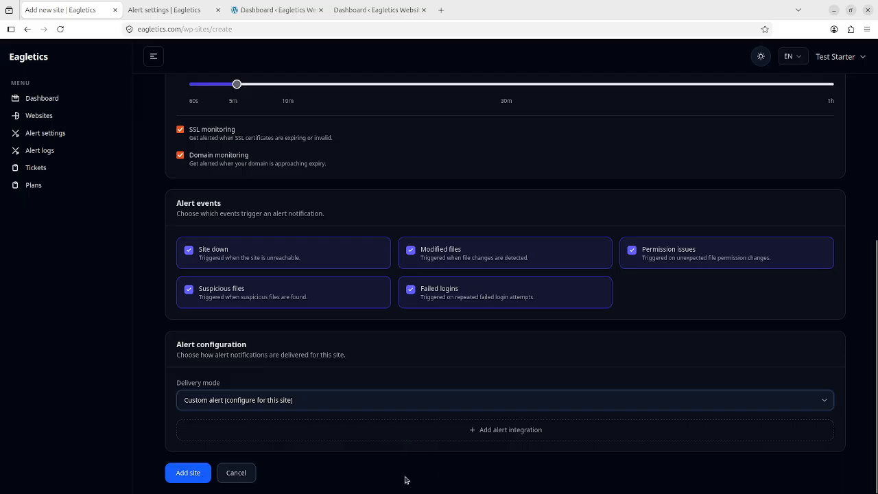
click(231, 403)
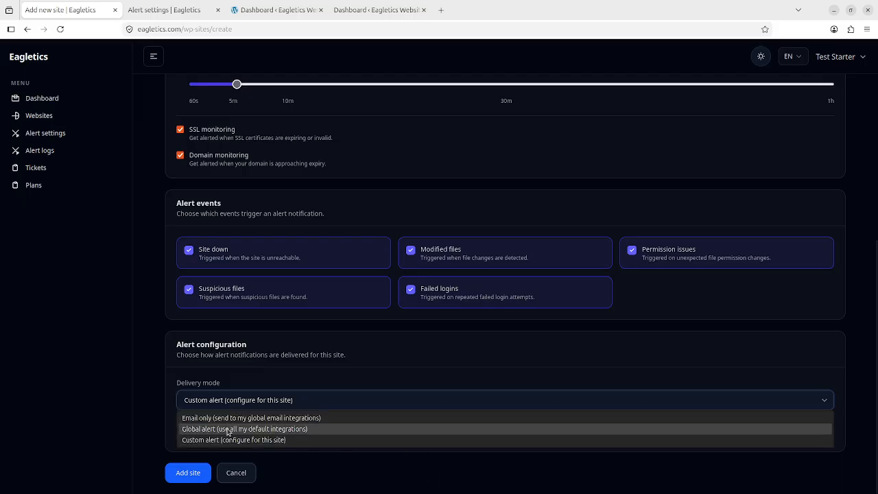
click(229, 430)
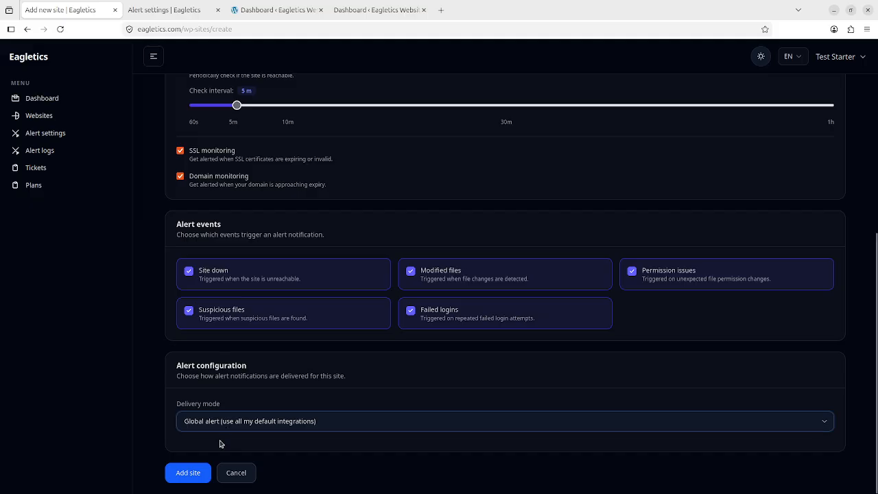
click(198, 473)
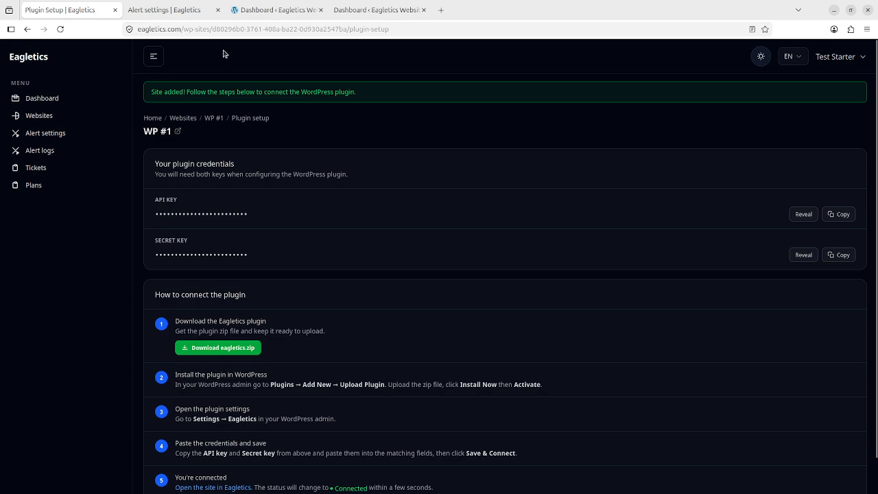
Step: Open the wp1 WordPress Plugins list, confirming Eagletics 1.0.0 is installed and active
click(186, 13)
click(288, 9)
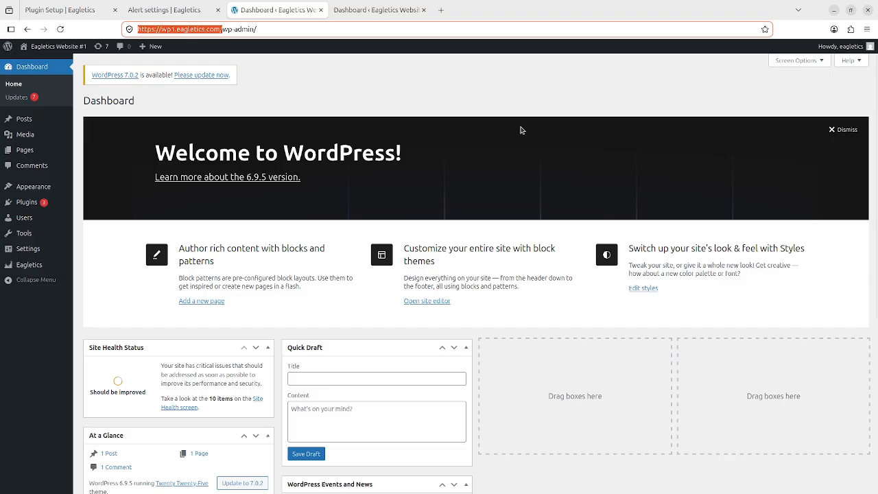
click(28, 202)
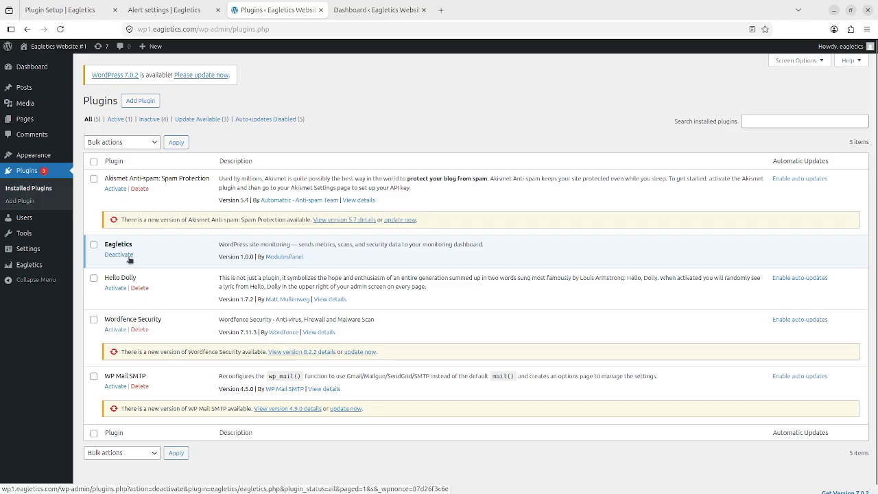
click(75, 7)
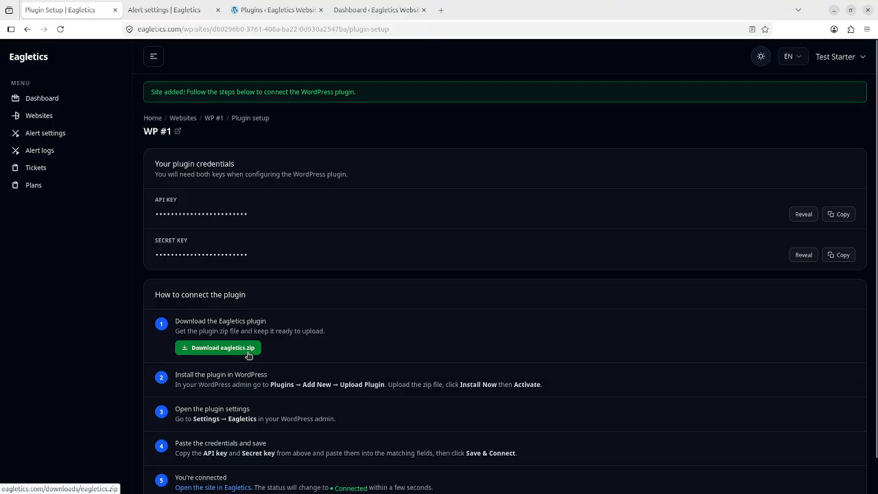
click(171, 10)
click(265, 6)
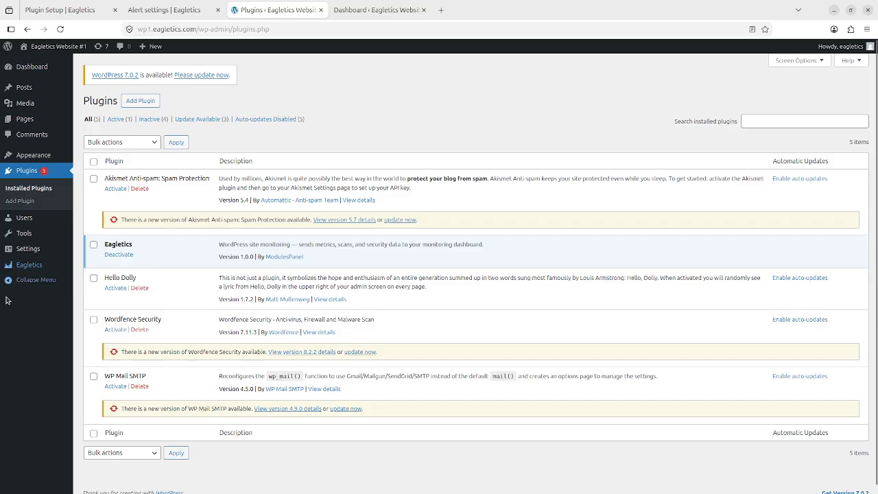
Step: Clear the API Key and Secret Key in the Eagletics plugin Settings and save the changes
click(33, 268)
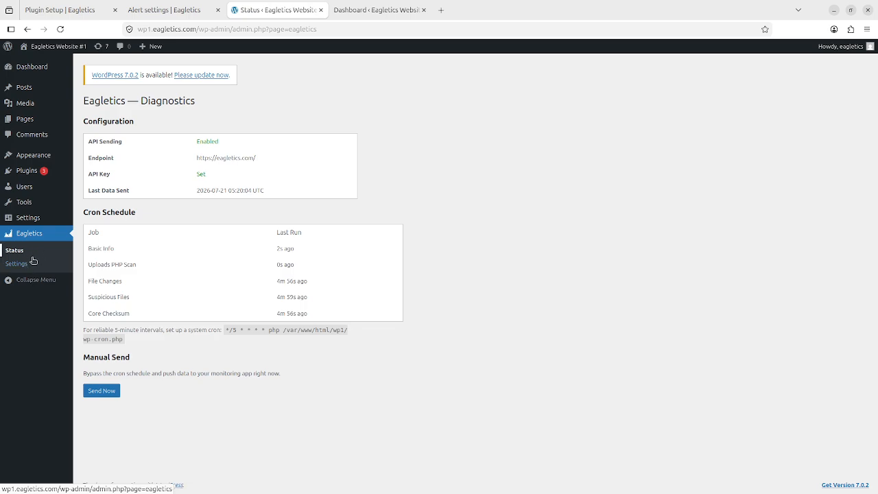
click(20, 265)
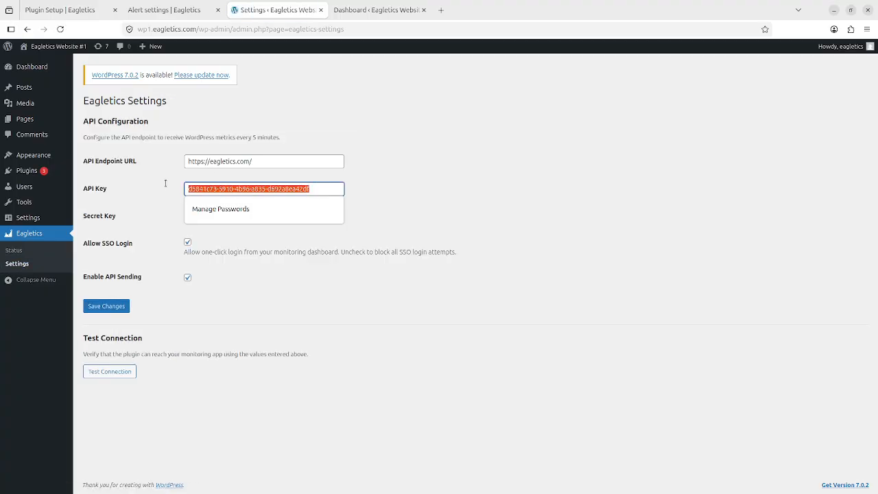
key(BackSpace)
key(Tab)
key(BackSpace)
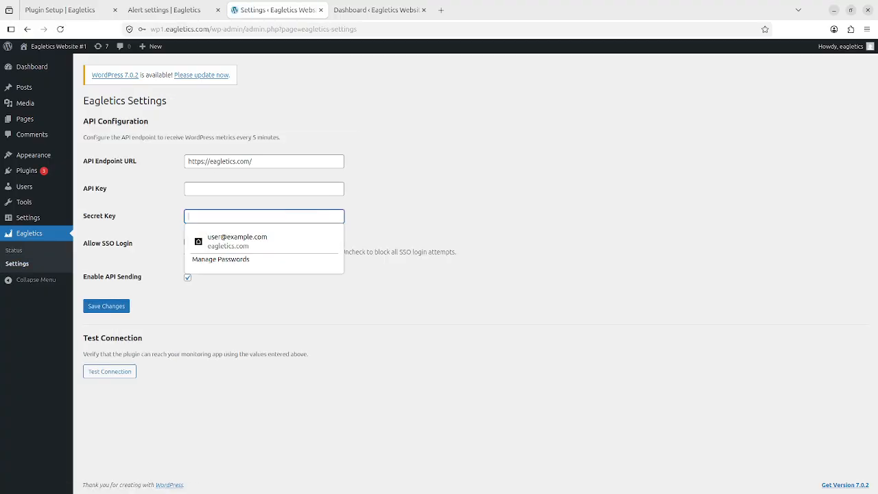
click(108, 306)
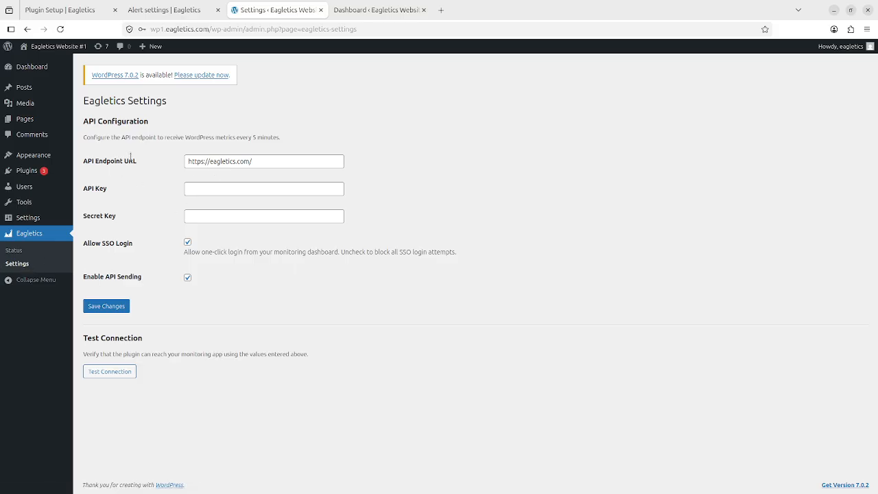
Step: Check the emptied API Key and Secret Key fields, then return to the Eagletics Plugin Setup page
drag(270, 162, 183, 161)
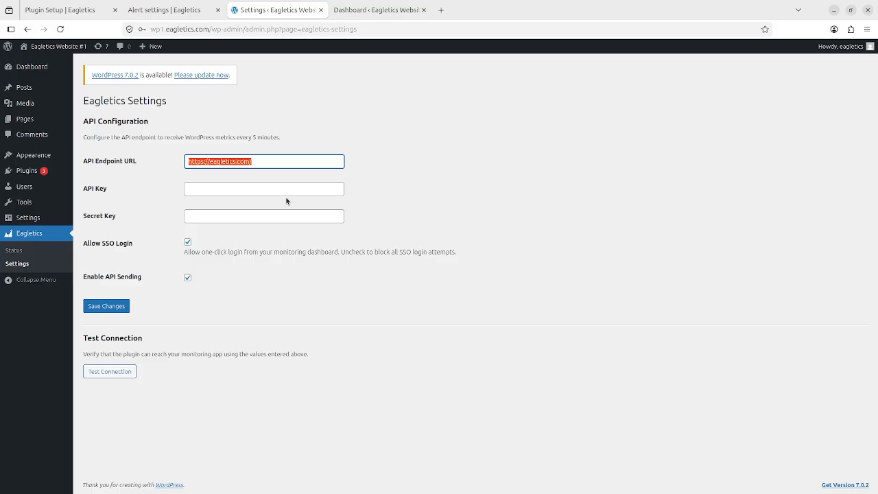
click(260, 194)
click(459, 196)
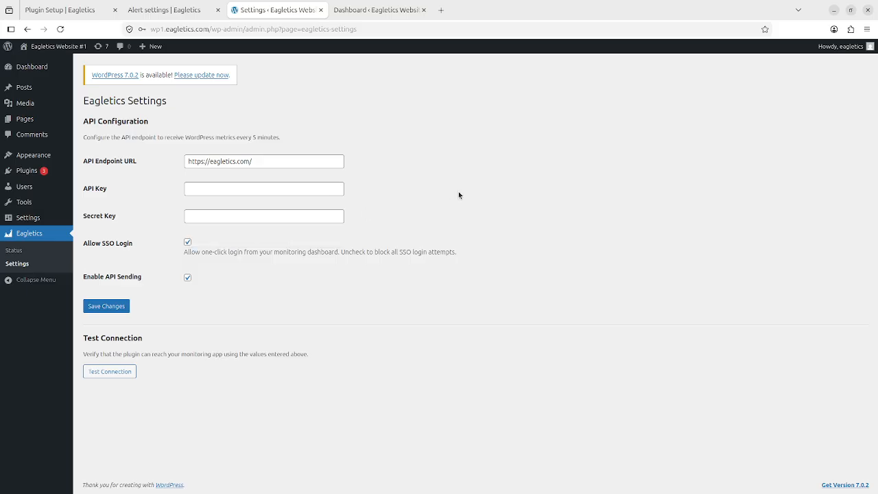
click(253, 213)
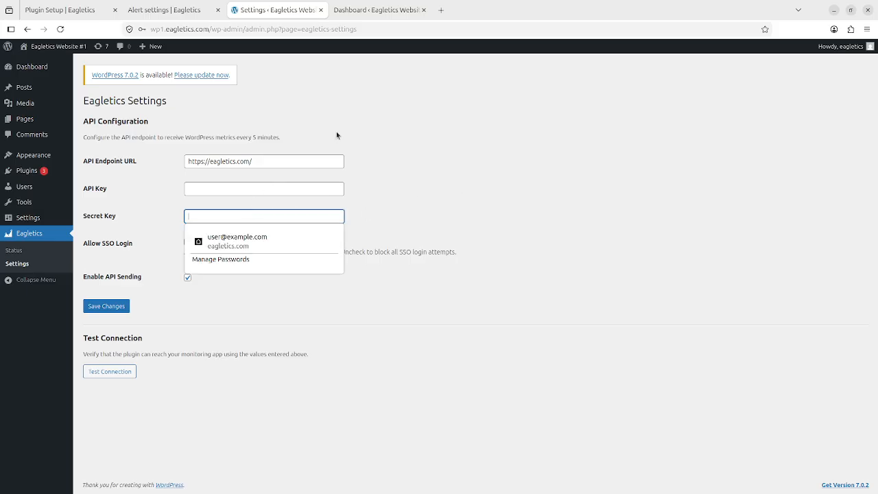
click(53, 8)
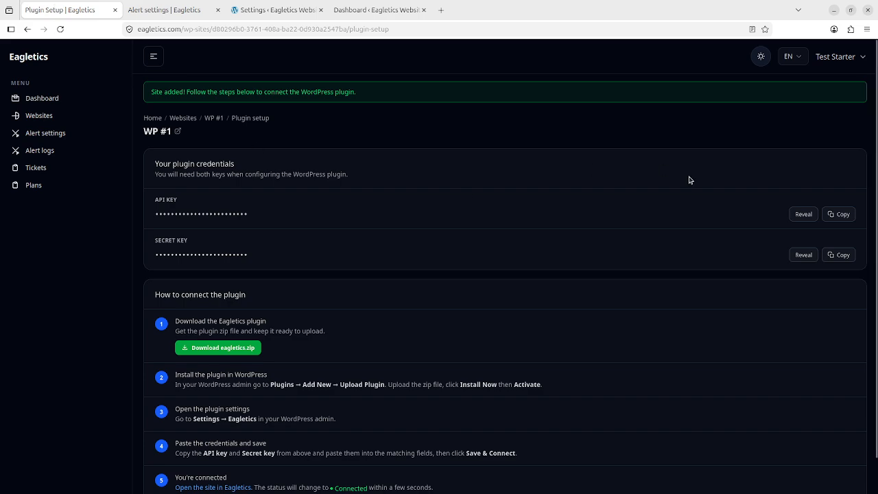
Step: Reveal WP #1's keys and paste its API key into the WordPress plugin's API Key field
click(803, 217)
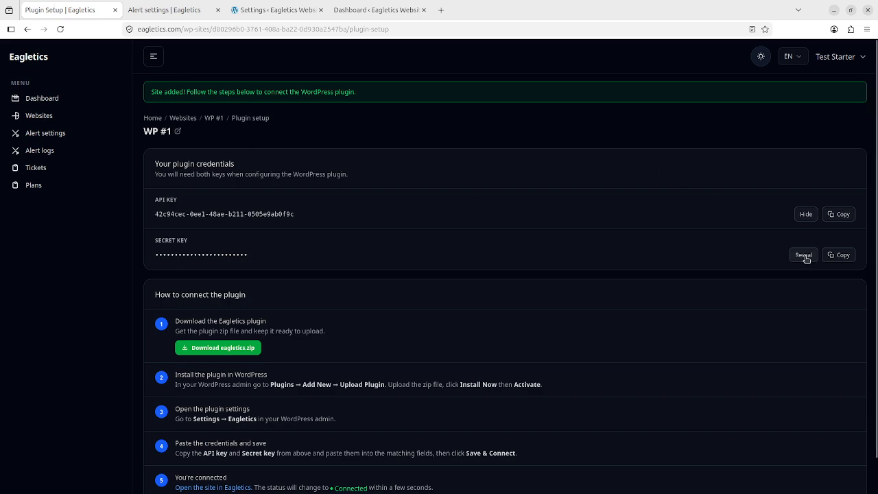
click(803, 256)
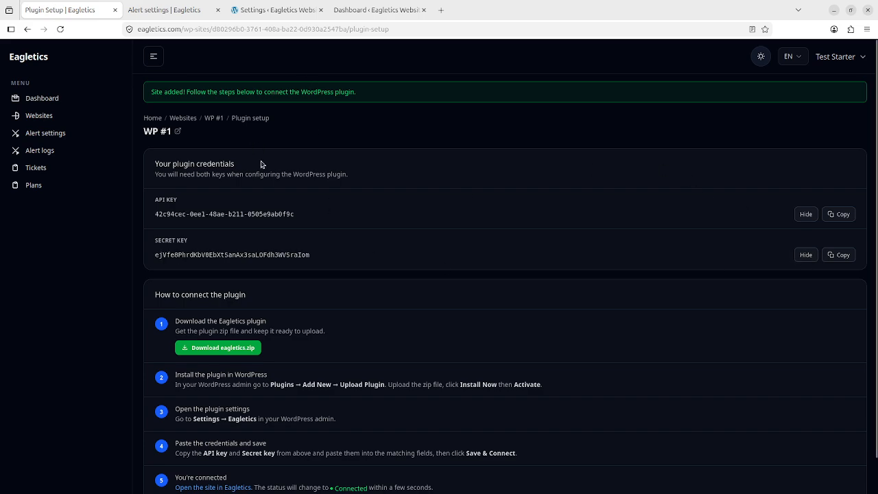
triple_click(235, 214)
click(843, 214)
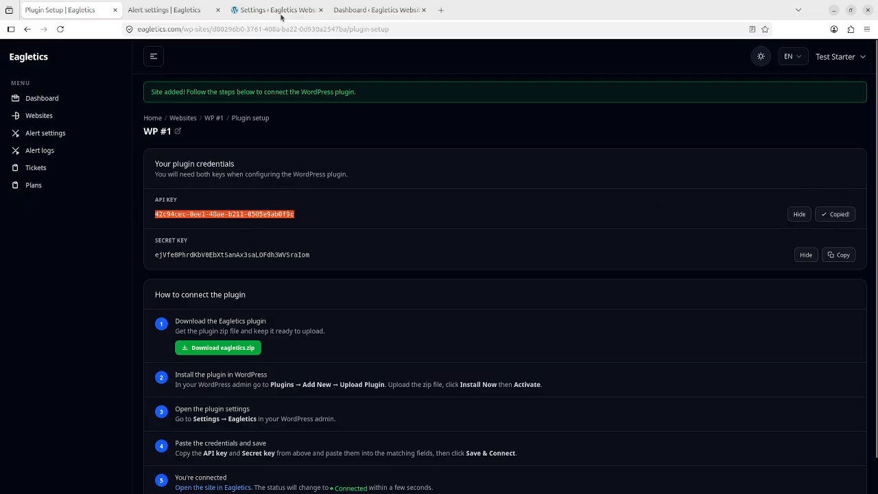
click(280, 17)
click(247, 187)
key(ctrl+v)
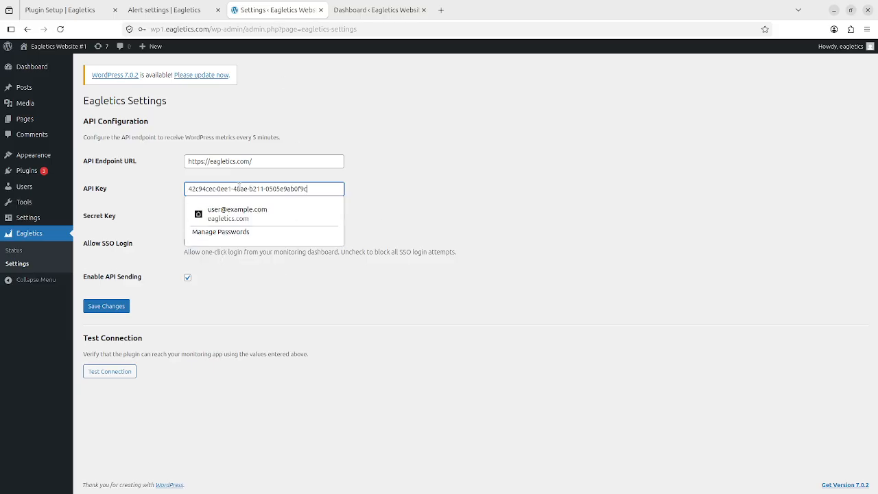
Step: Paste the secret key into the Secret Key field, save the settings, and test the connection
click(69, 11)
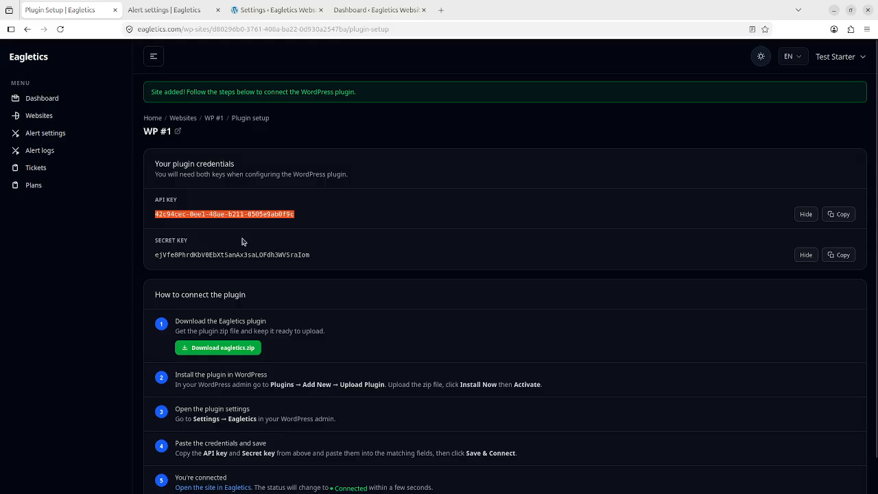
click(841, 255)
click(279, 10)
click(450, 220)
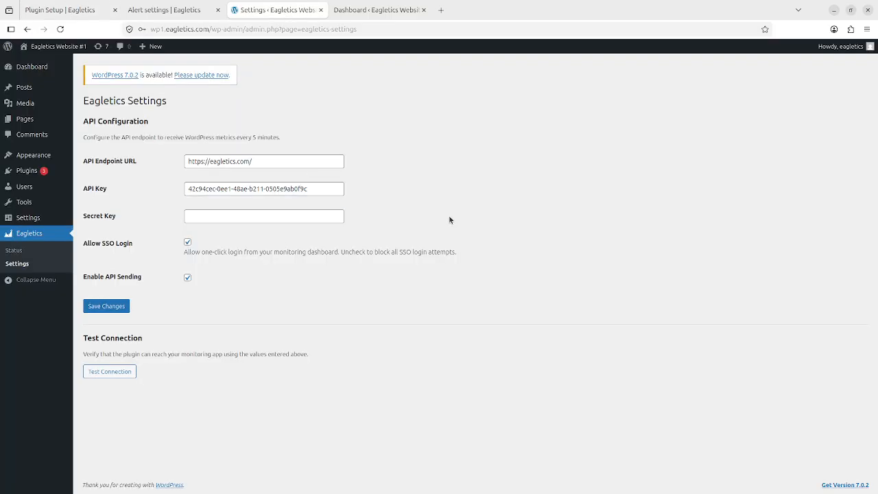
click(279, 221)
key(ctrl+v)
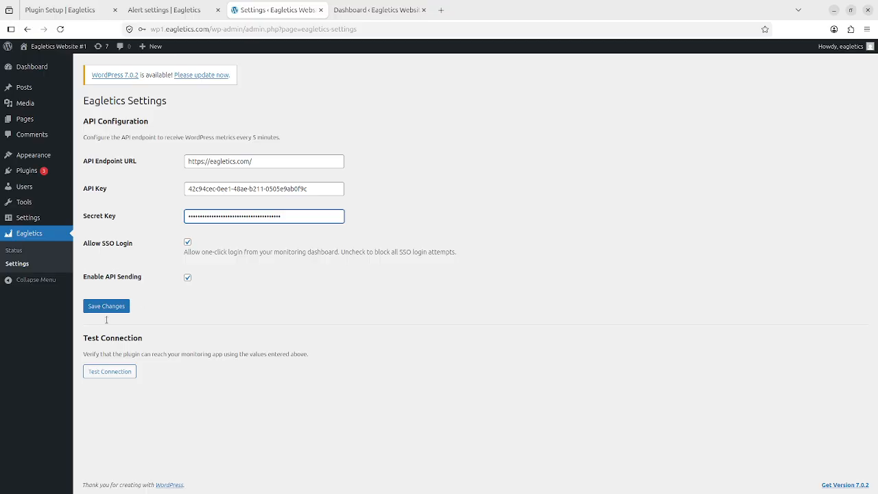
click(118, 307)
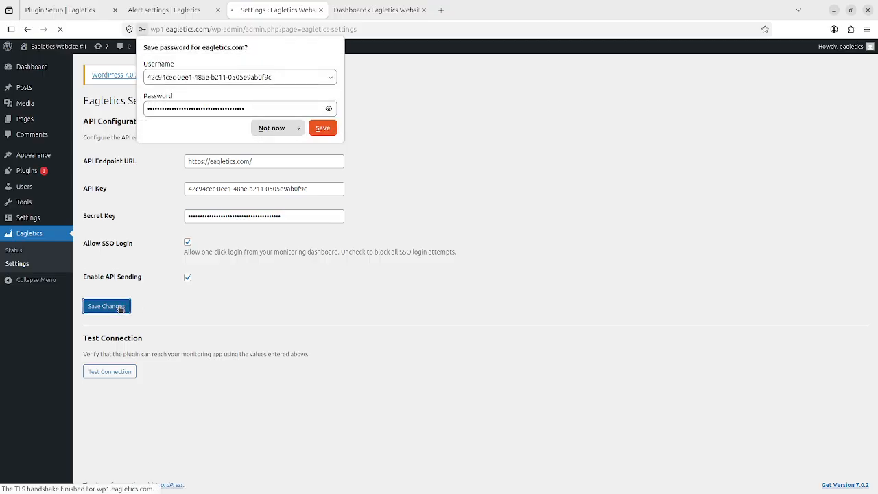
click(265, 133)
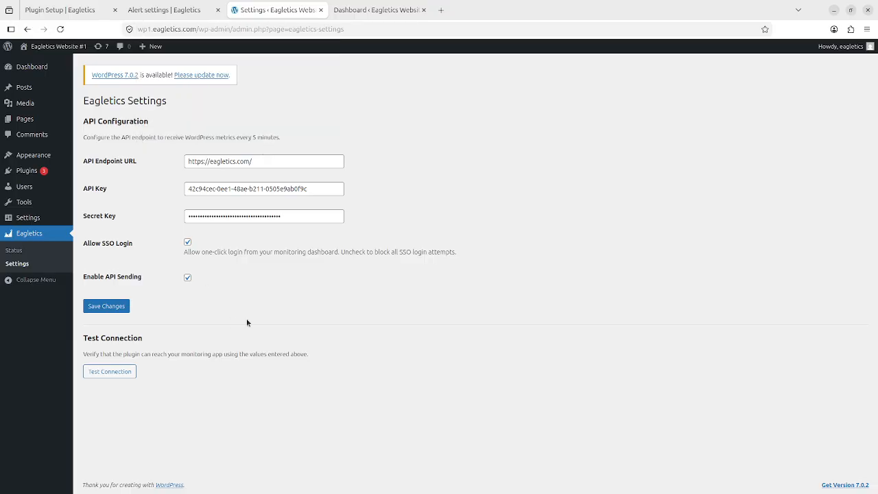
click(110, 374)
Step: Open the Eagletics Status diagnostics page in the WordPress admin
click(21, 254)
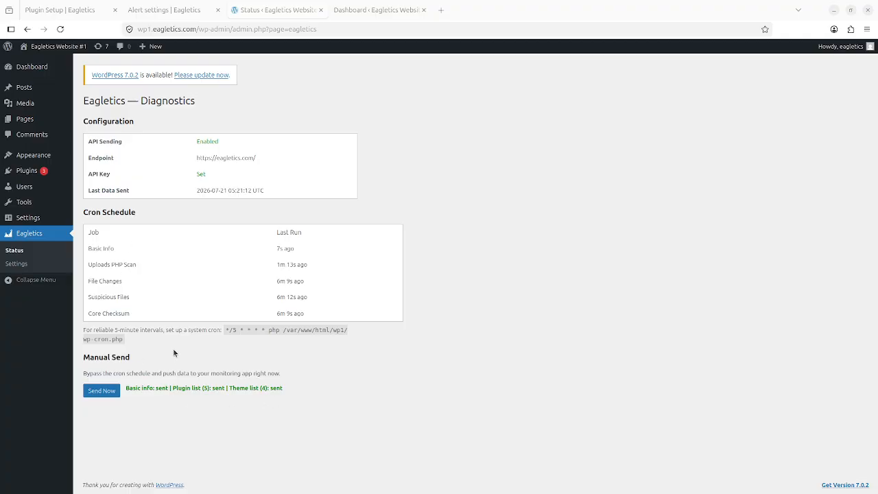
Step: Open WP #1 from the Websites list, check its API keys, then view its WordPress summary
click(75, 15)
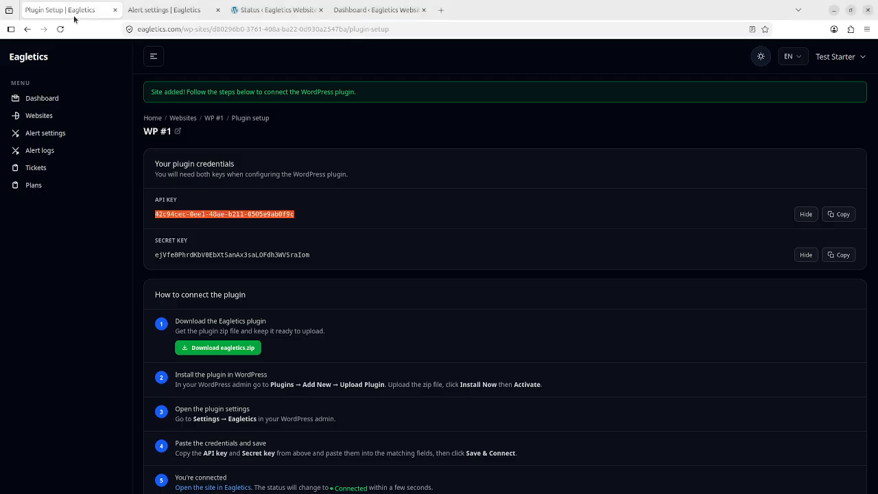
click(55, 117)
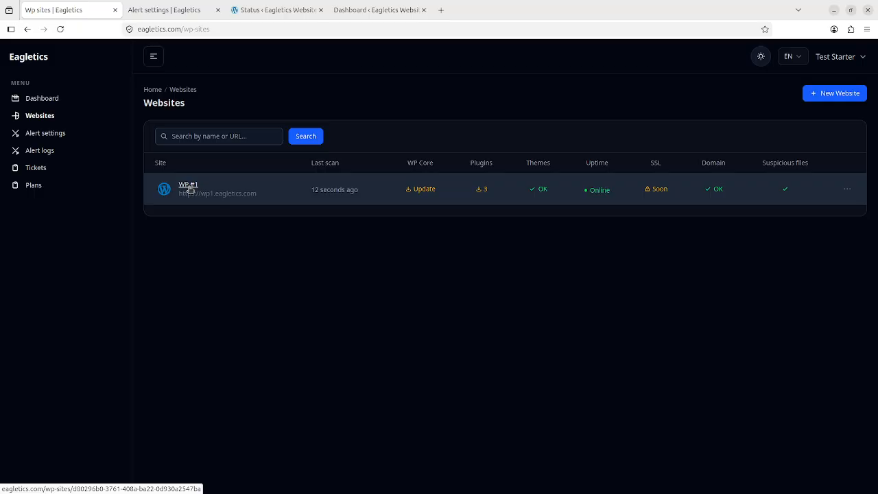
click(189, 185)
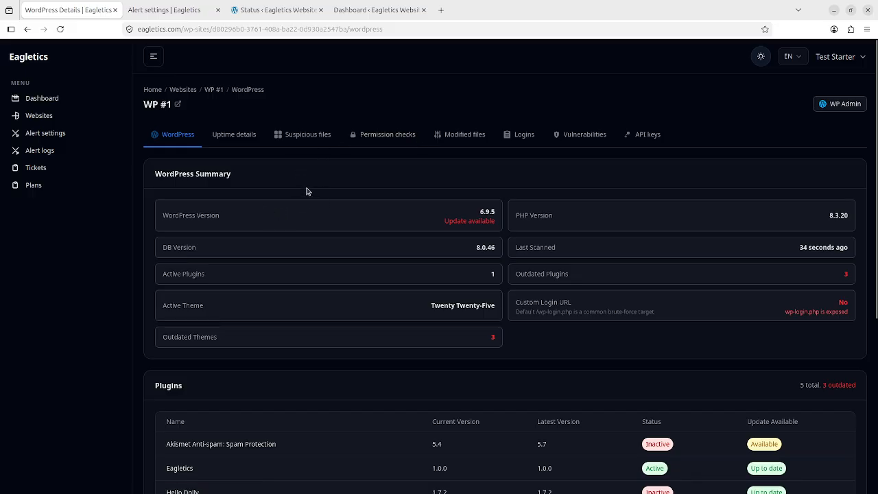
click(638, 142)
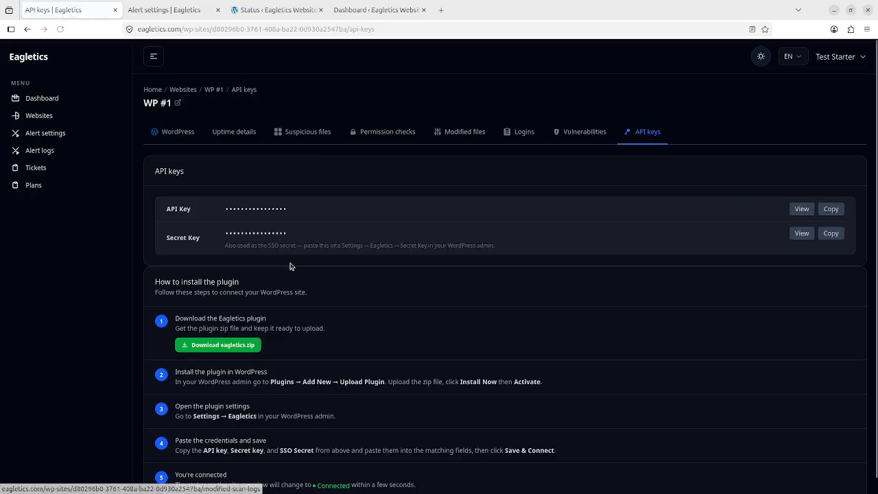
scroll(291, 266, down, 1)
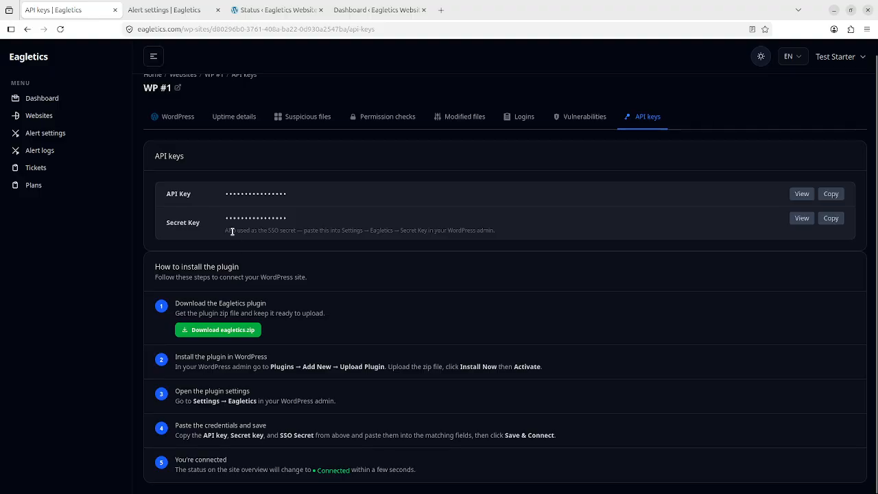
click(166, 122)
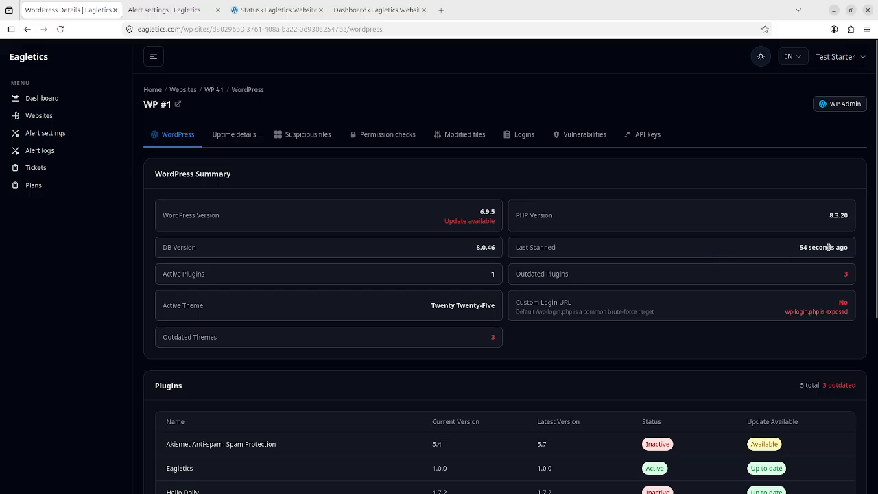
triple_click(179, 277)
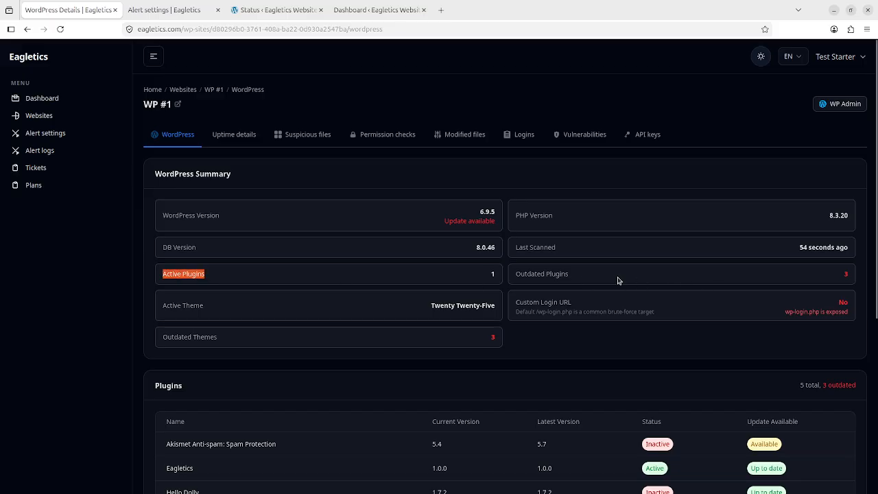
triple_click(553, 276)
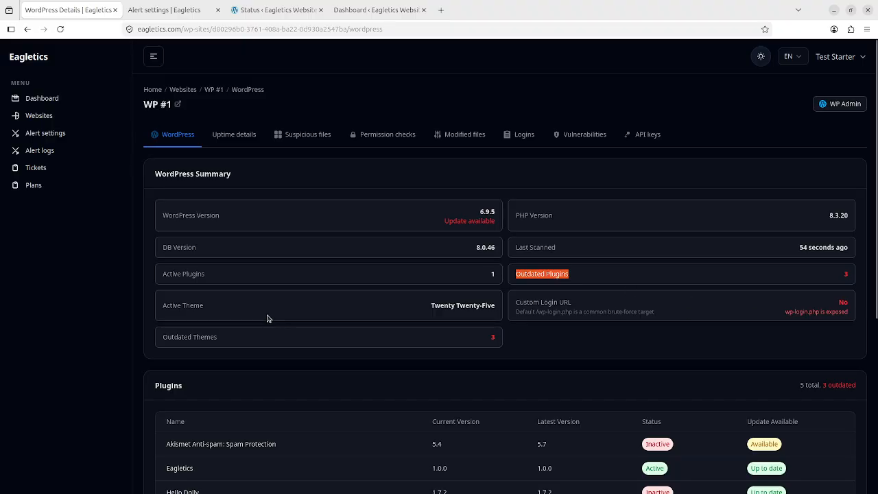
triple_click(173, 307)
click(230, 307)
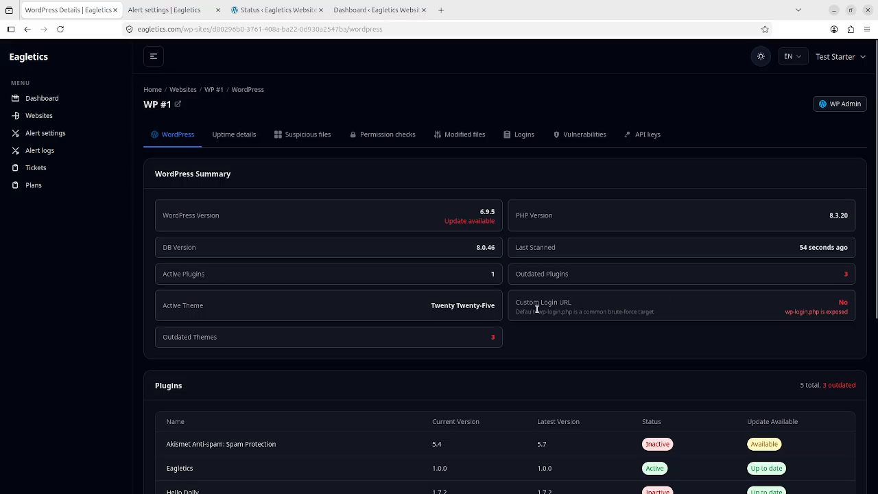
drag(536, 308, 580, 310)
click(640, 308)
scroll(501, 293, down, 3)
scroll(515, 292, up, 2)
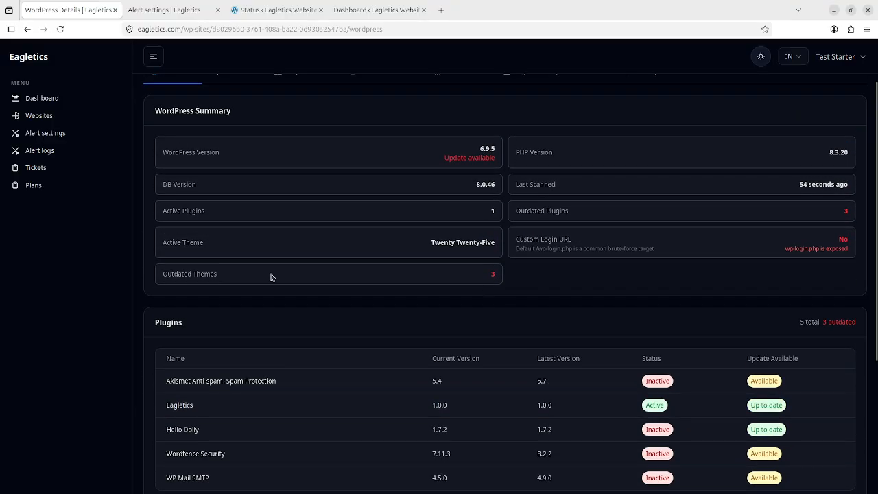
double_click(196, 274)
scroll(420, 263, down, 3)
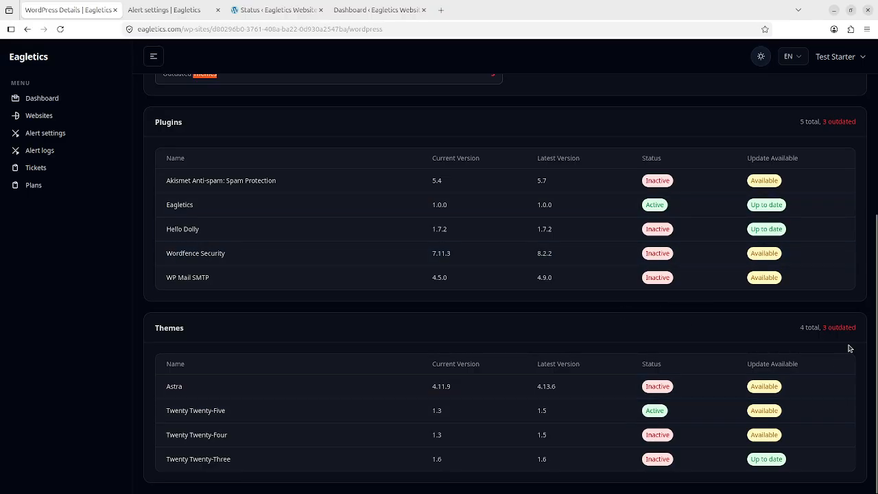
scroll(796, 323, up, 3)
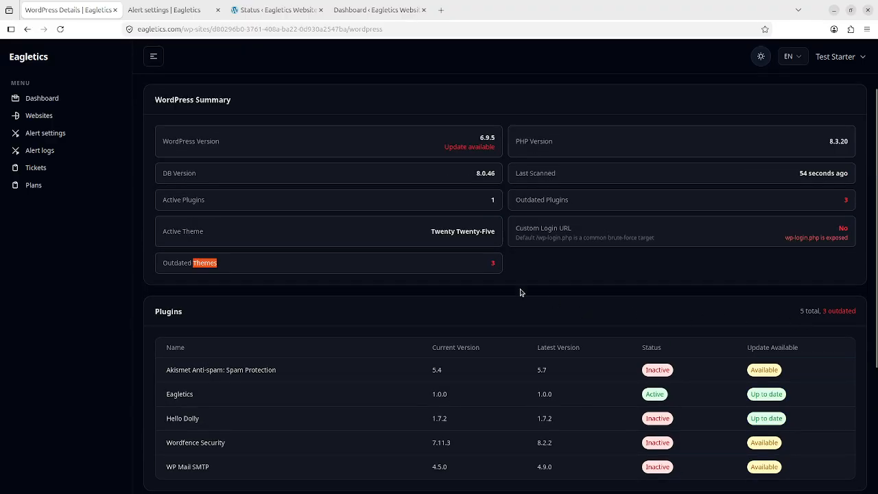
scroll(514, 281, up, 1)
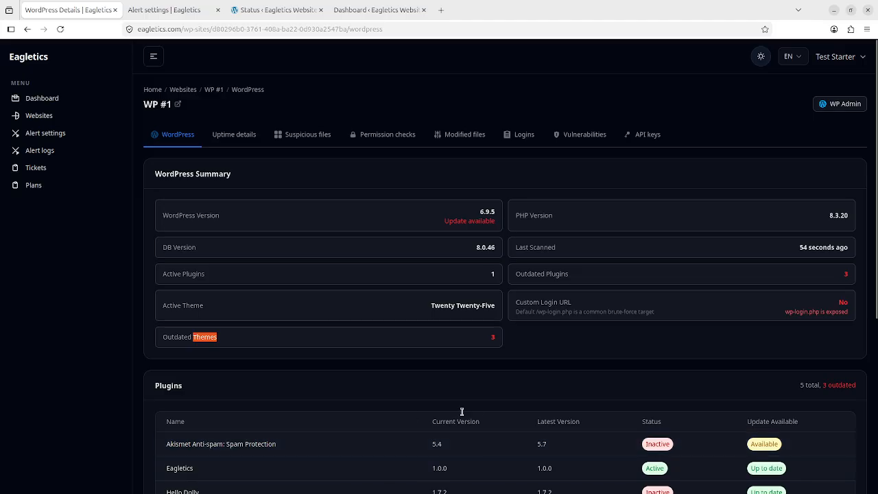
click(220, 134)
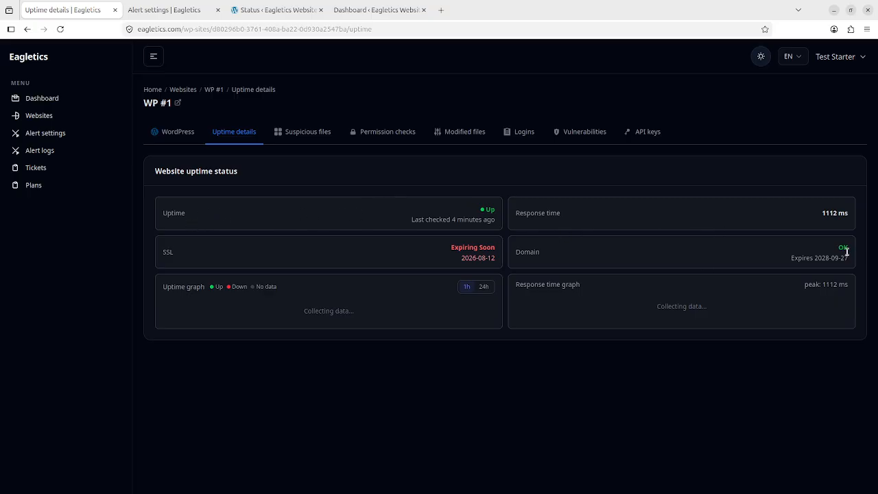
Step: Point out the domain expiry date and the SSL Expiring Soon warning on WP #1's uptime details
drag(792, 259, 835, 259)
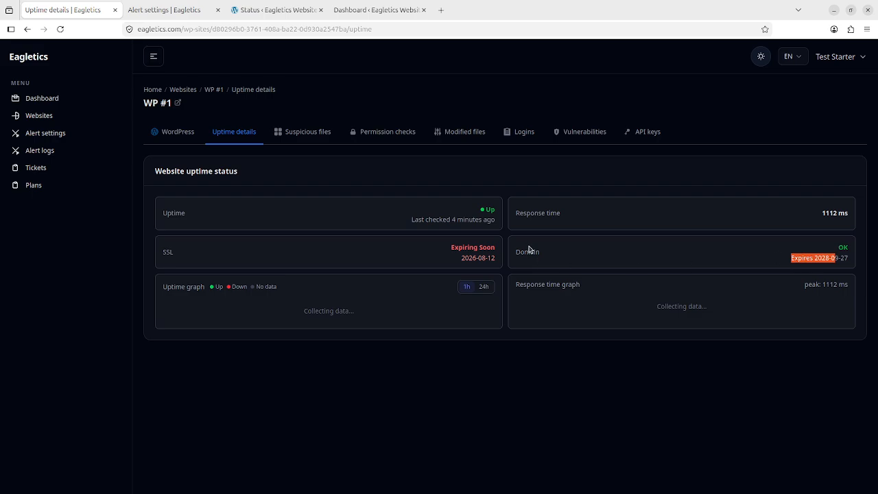
click(833, 258)
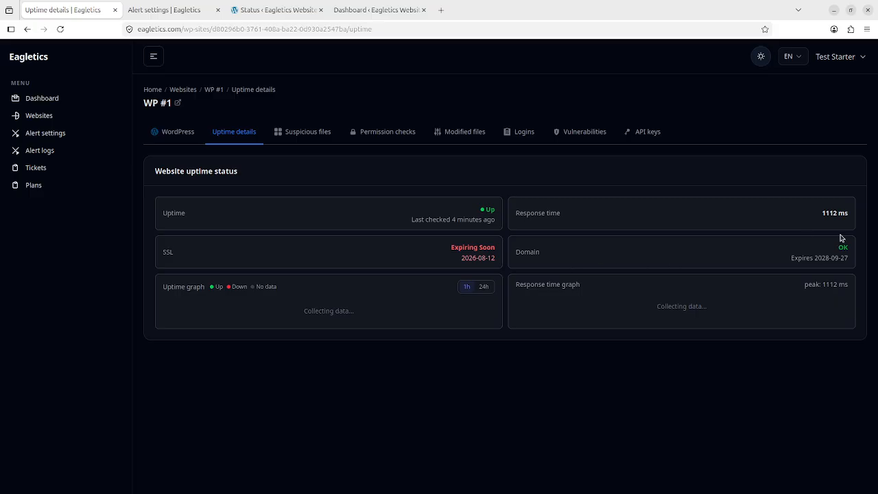
triple_click(475, 251)
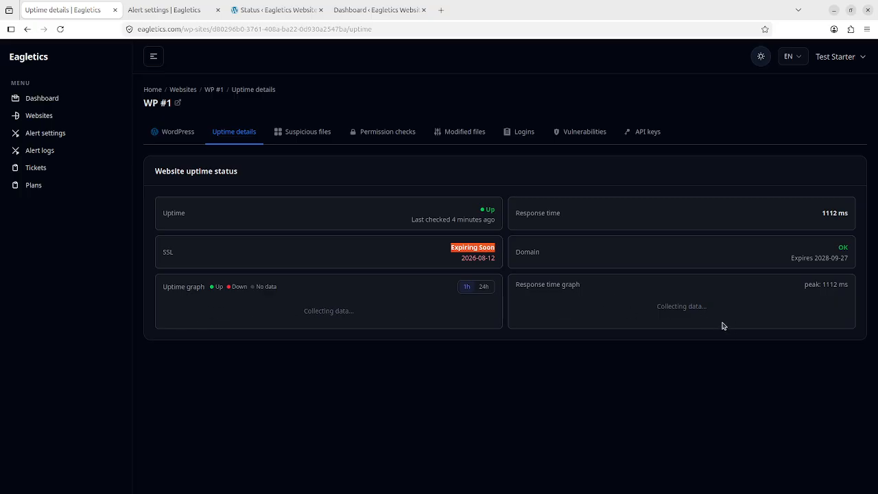
Step: Open WP #1's Permission checks and point out eagletics.php against its expected 644 permission
click(322, 131)
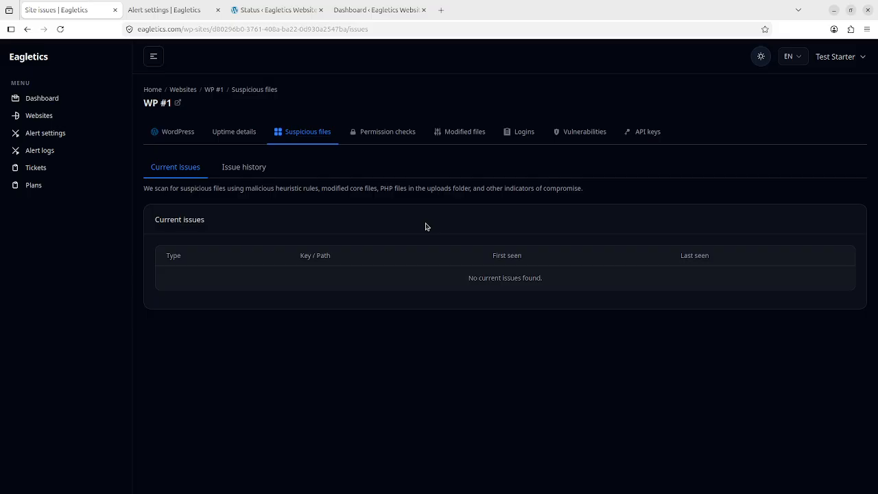
click(379, 132)
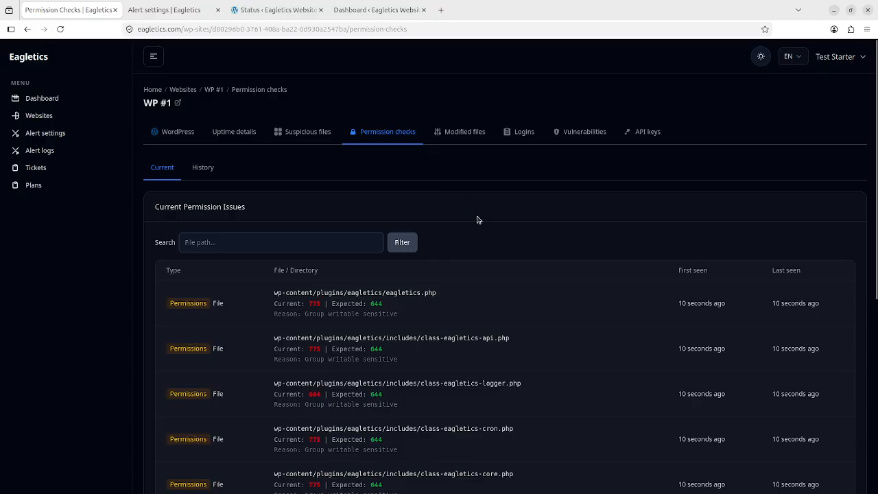
scroll(476, 222, down, 1)
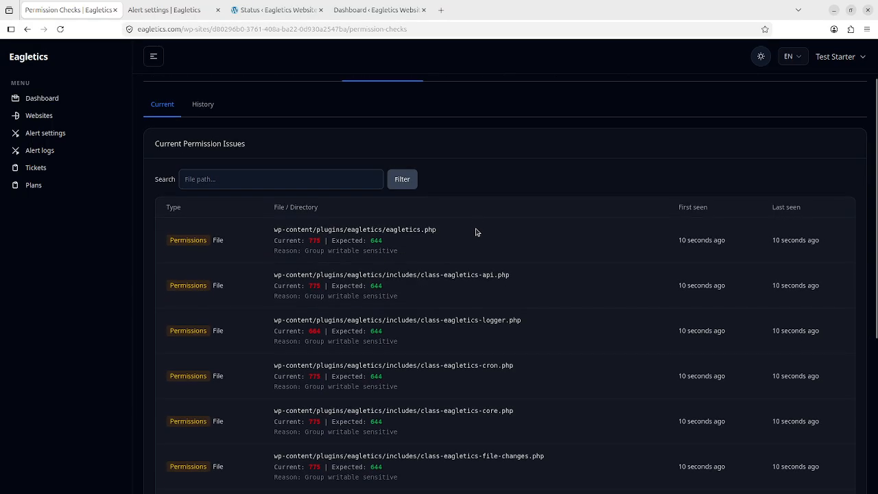
scroll(477, 235, up, 1)
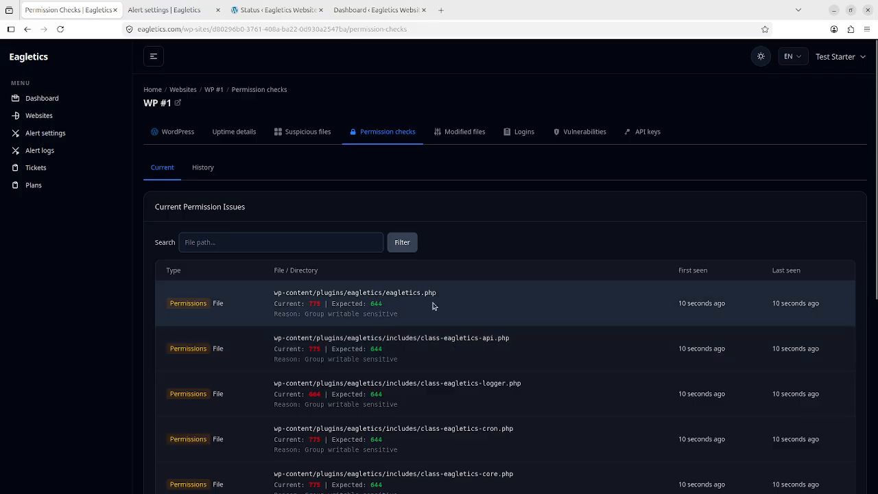
drag(447, 294, 274, 294)
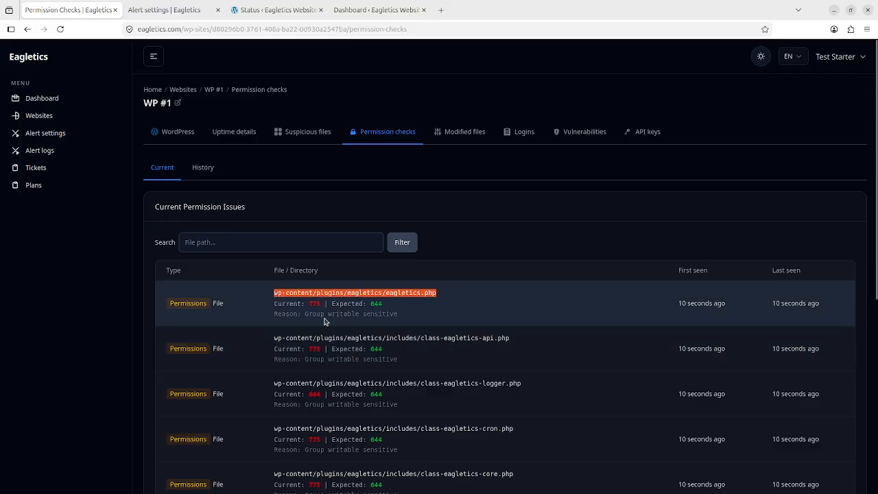
double_click(378, 306)
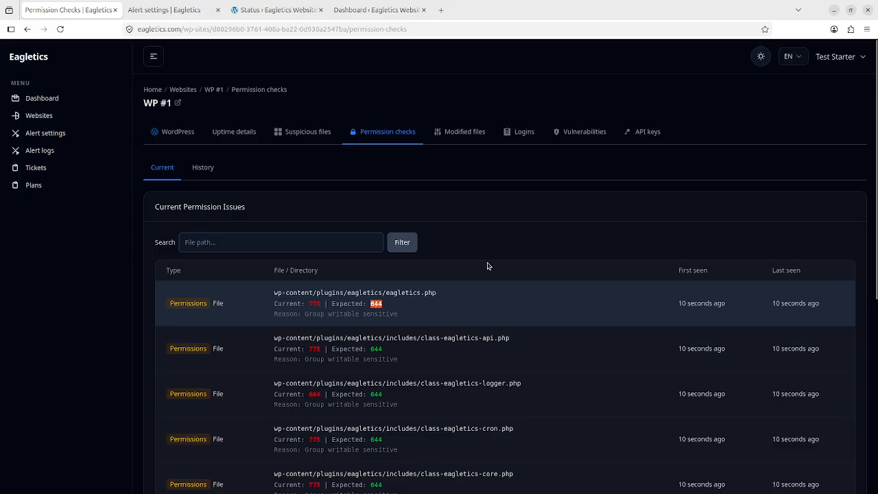
scroll(410, 294, down, 5)
scroll(419, 295, up, 4)
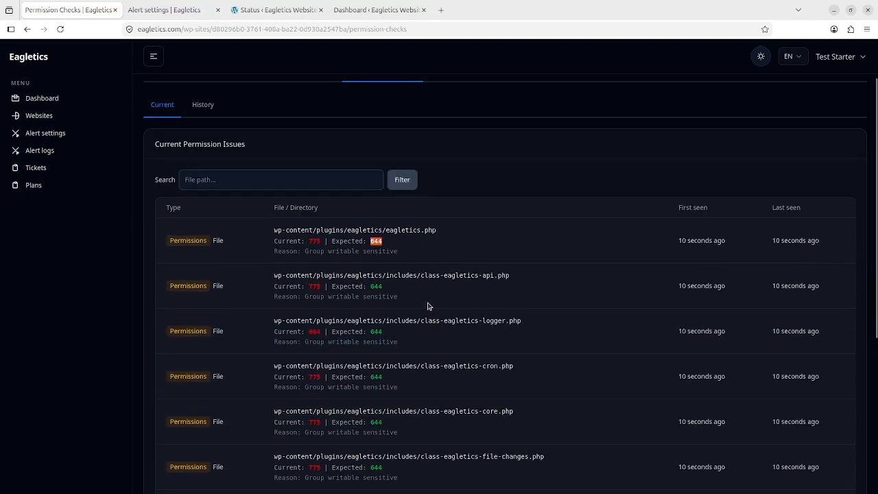
scroll(414, 314, down, 4)
scroll(414, 315, up, 5)
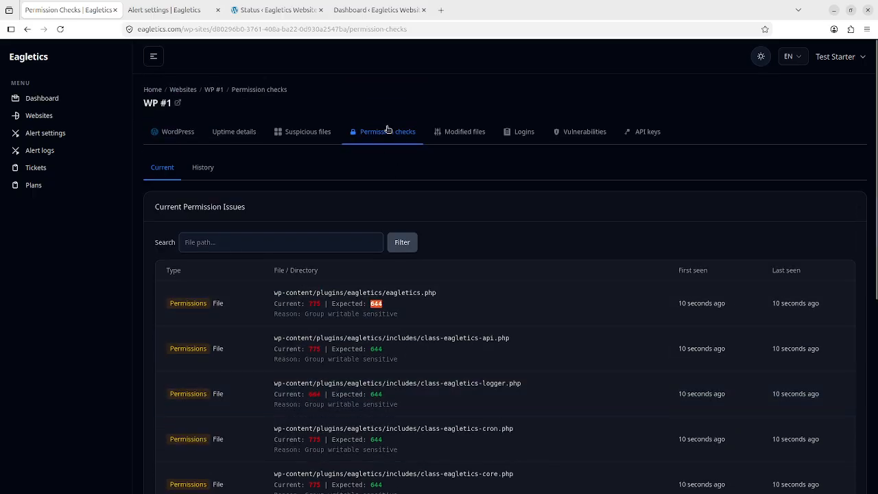
Step: View WP #1's Modified files and empty Logins report, then open its WordPress summary in a new tab
click(460, 132)
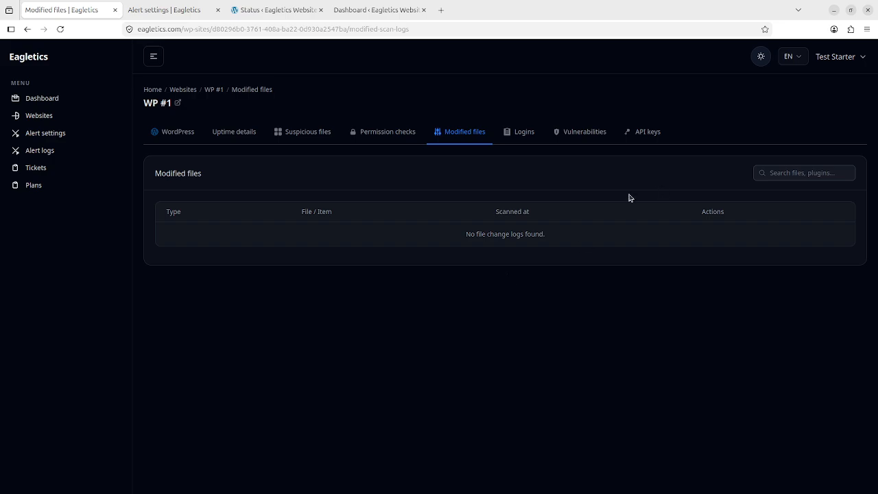
click(522, 133)
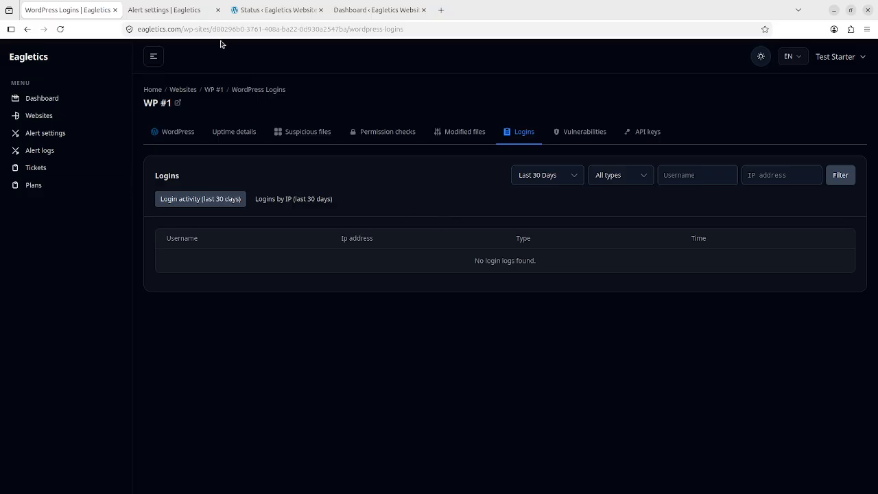
middle_click(183, 136)
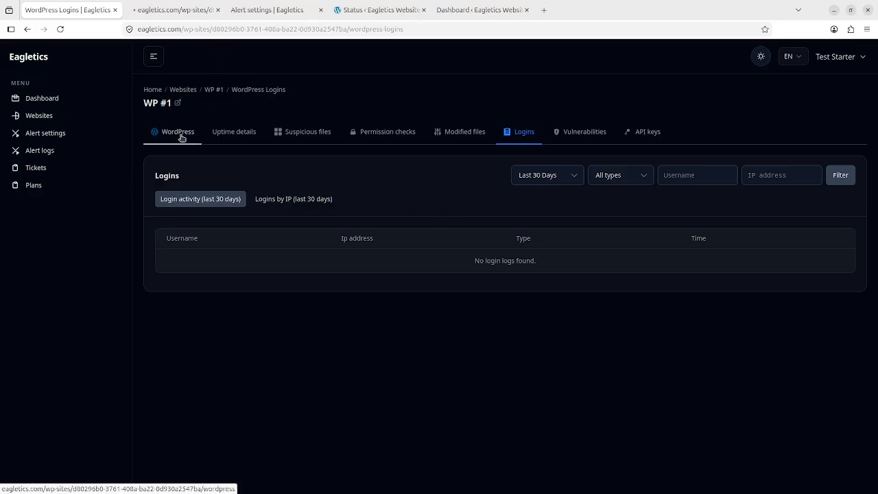
key(ctrl+Tab)
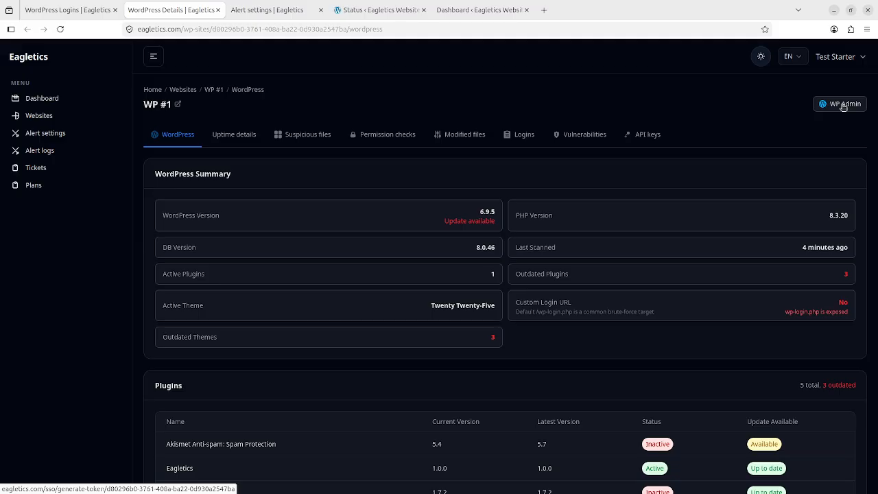
Step: Sign in to WP #1's WordPress admin, then reload Logins to show the successful login and its IP
click(843, 104)
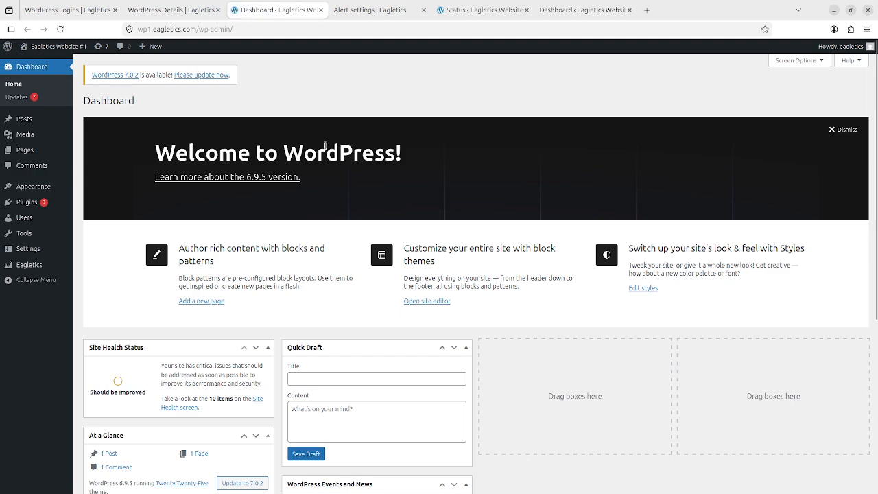
click(85, 9)
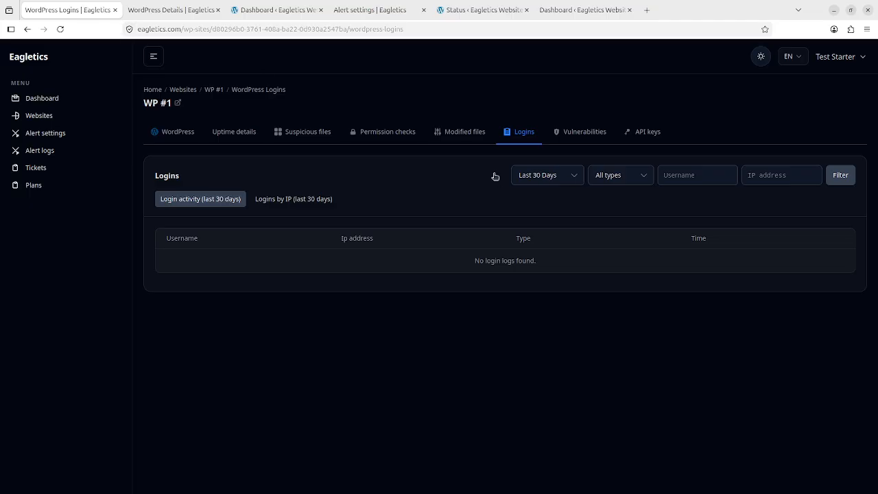
click(389, 29)
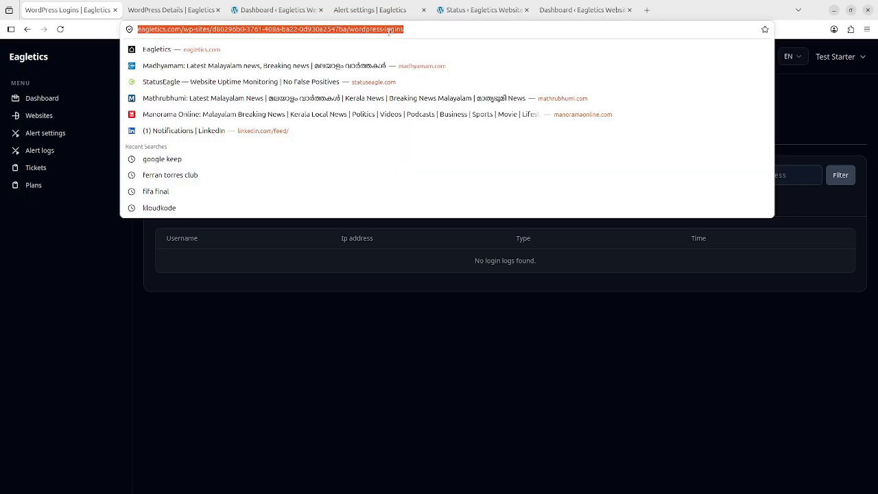
key(Return)
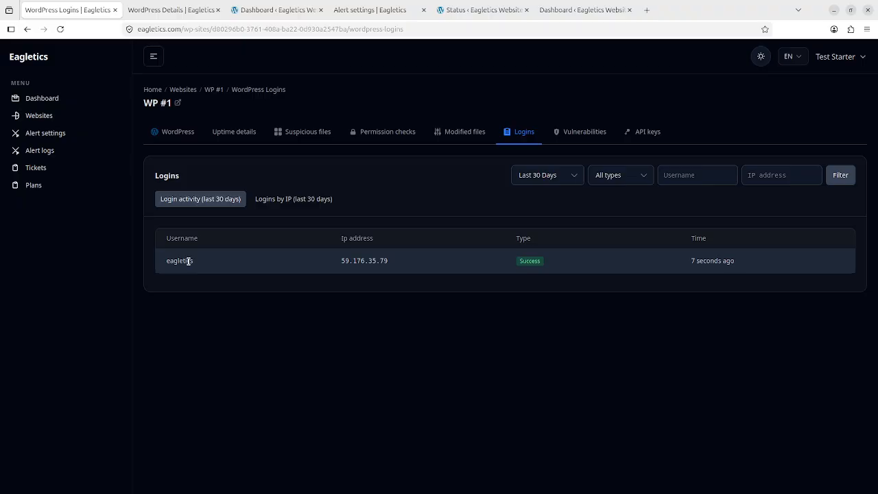
double_click(358, 260)
triple_click(376, 260)
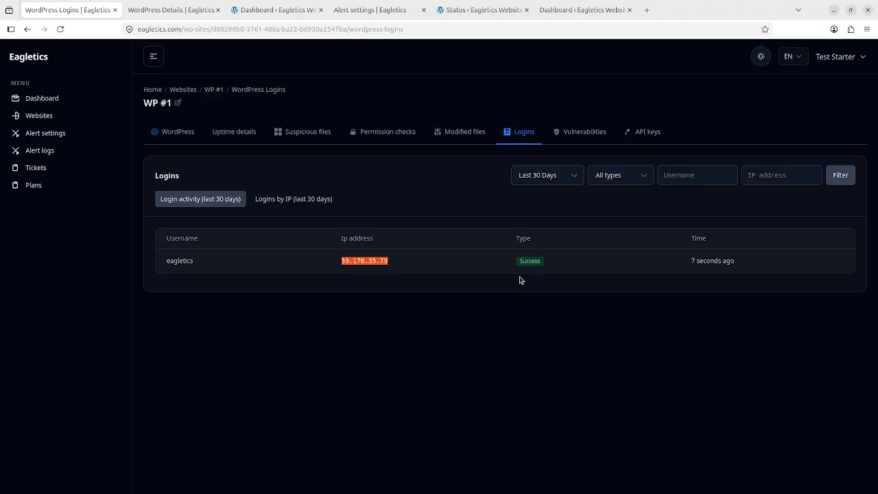
Step: Log out of the WP #1 WordPress admin
click(489, 4)
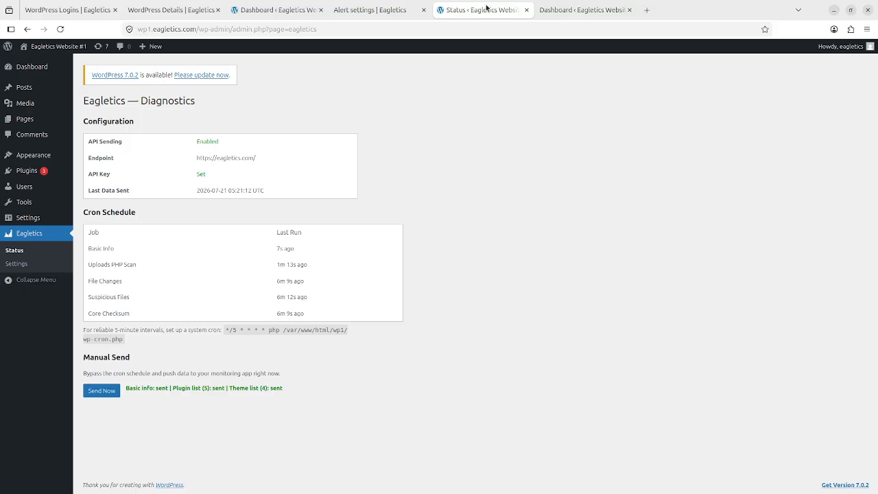
mouse_move(844, 46)
click(813, 88)
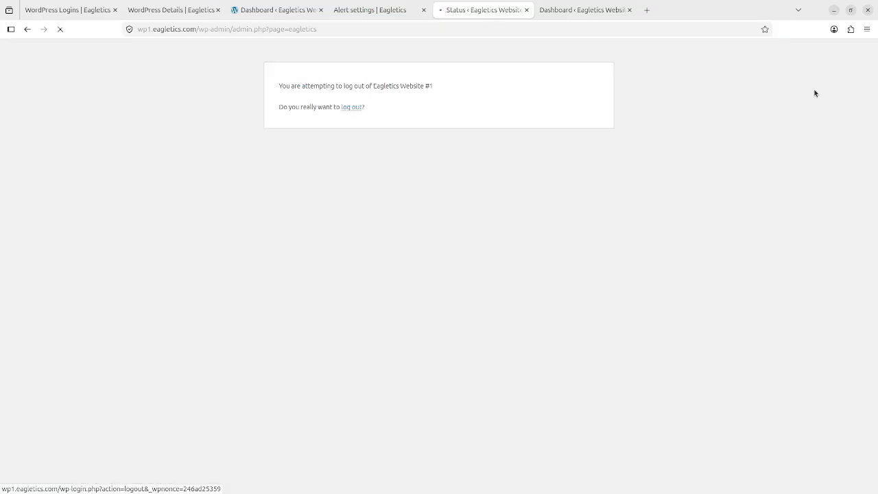
click(352, 108)
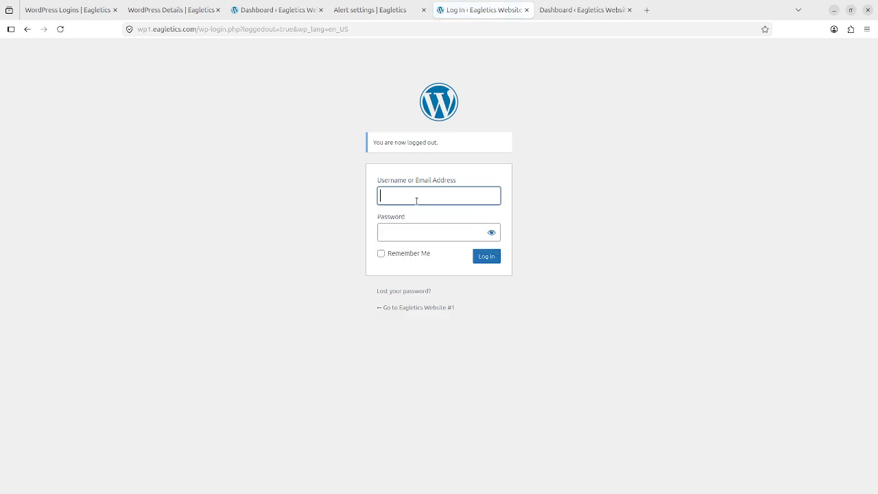
Step: Attempt a login with unregistered username 'wp-user' and a wrong password, declining to save it
text(wp)
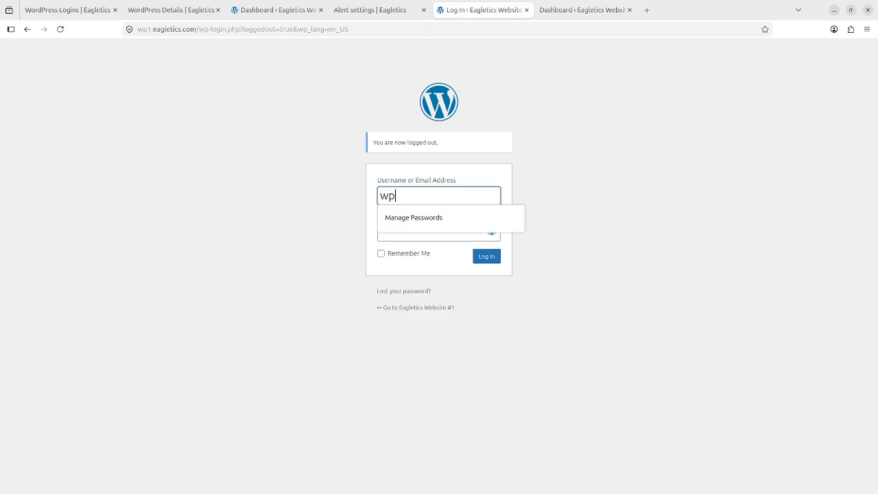
text(-user-1)
key(Tab)
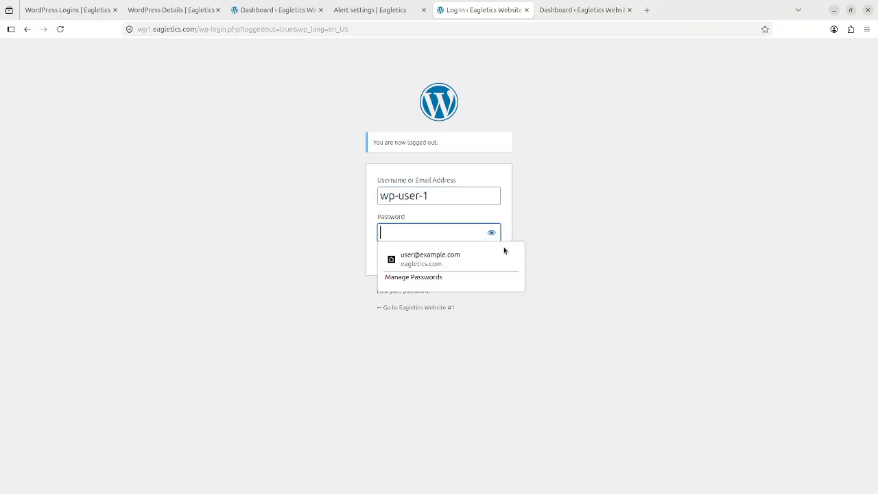
text(pass)
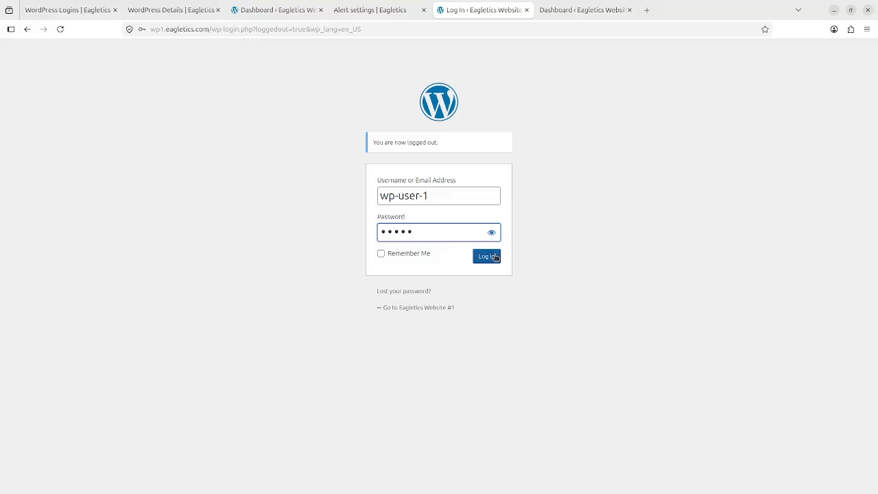
click(486, 256)
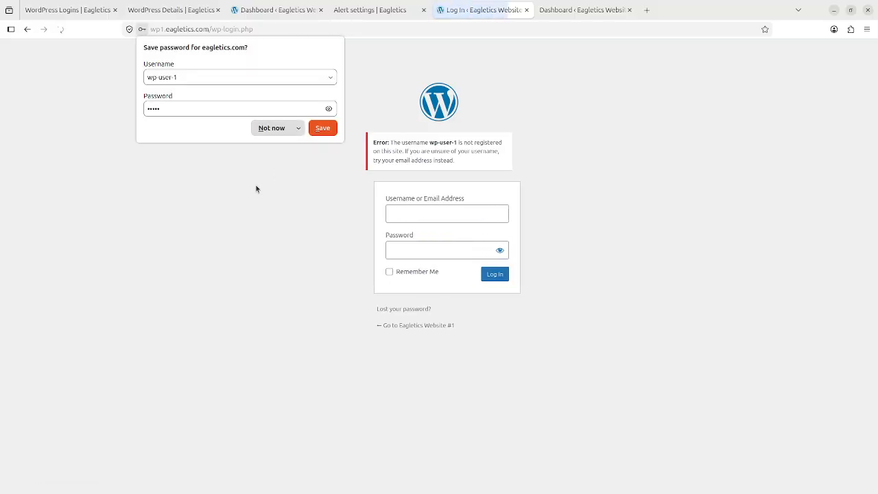
click(270, 131)
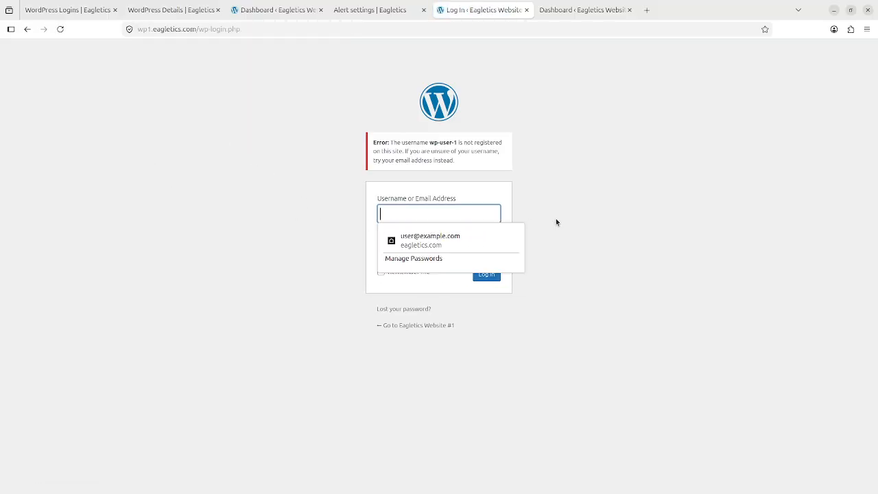
key(Escape)
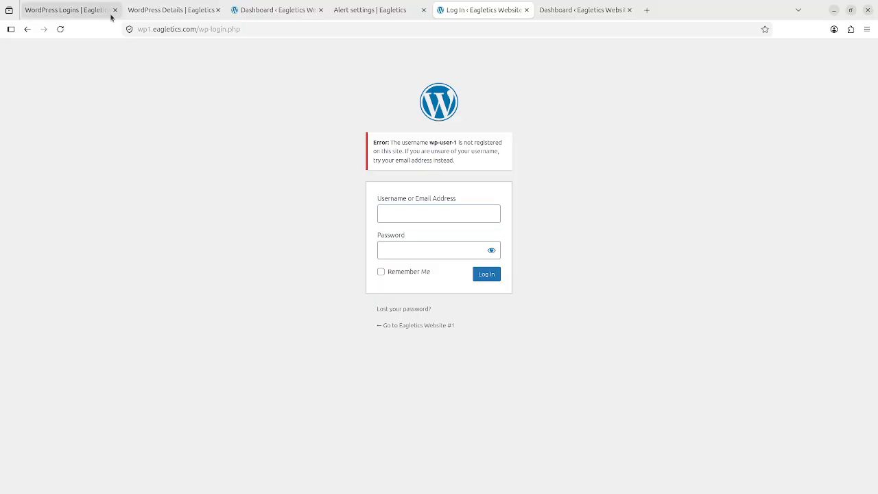
click(80, 11)
click(240, 28)
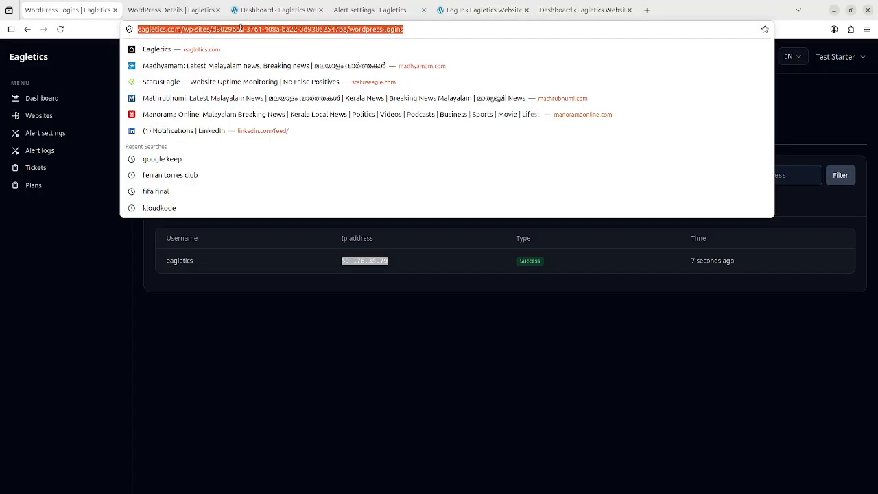
Step: Reload the Logins report to show the failed attempt and its IP, then view WP #1's Vulnerabilities
key(Return)
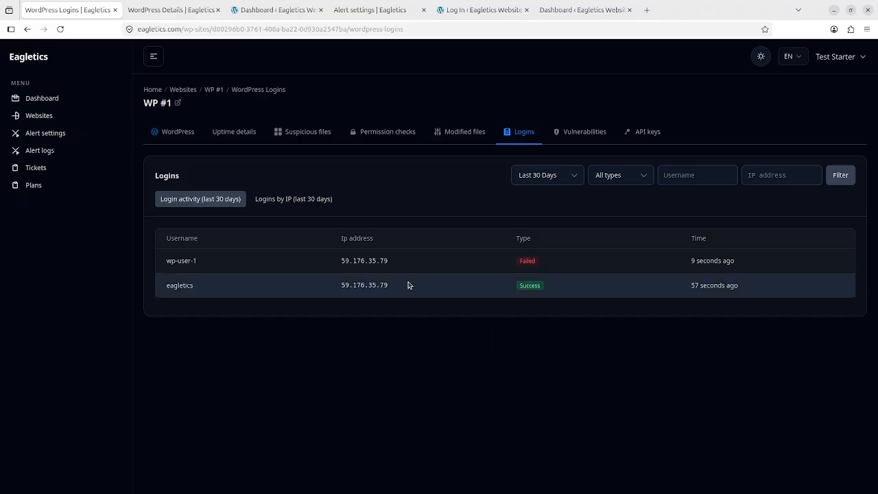
double_click(372, 262)
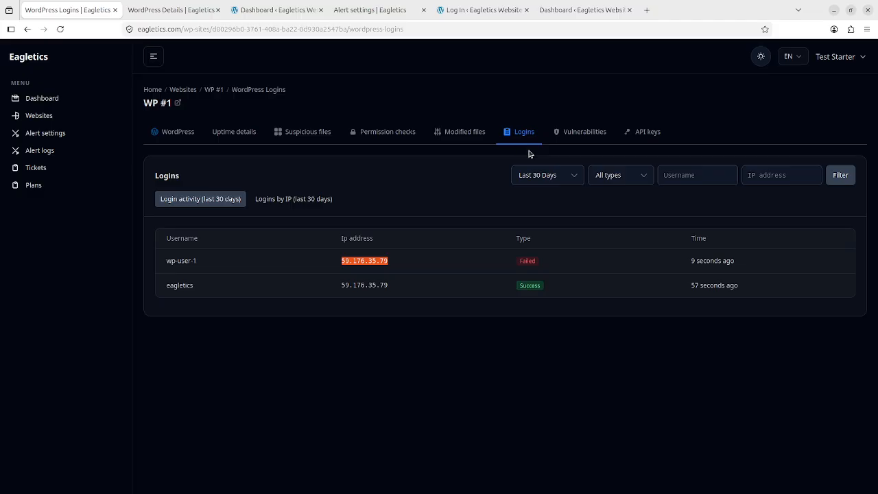
click(595, 130)
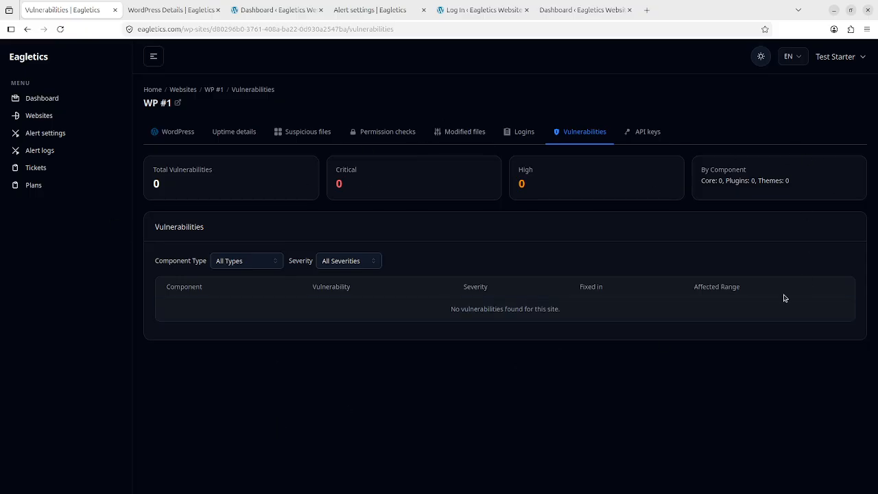
Step: Go to the Websites list and start adding a new website
click(61, 122)
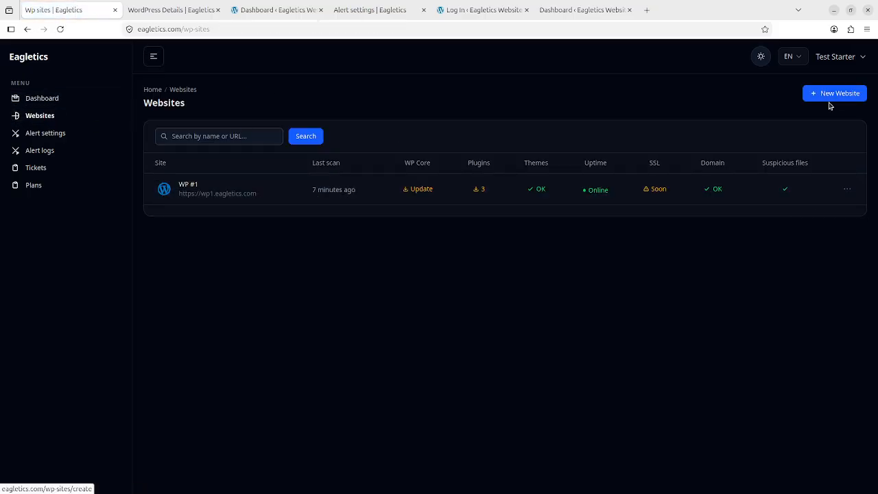
click(831, 95)
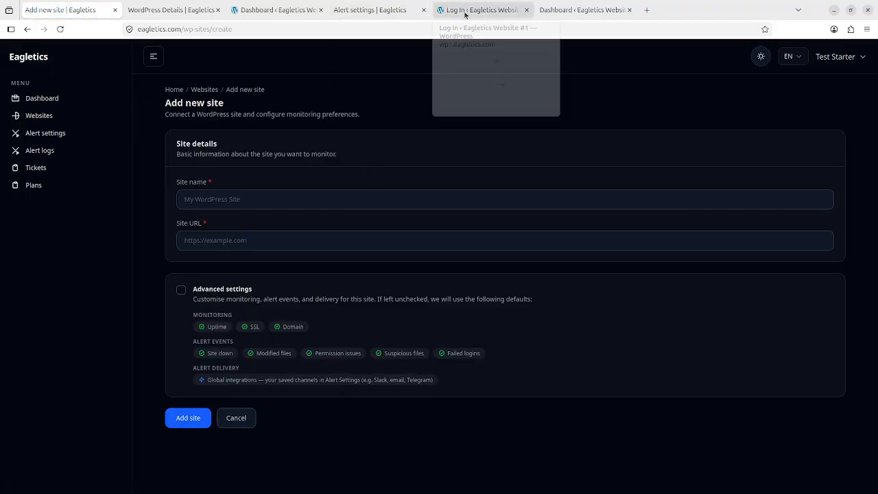
click(264, 9)
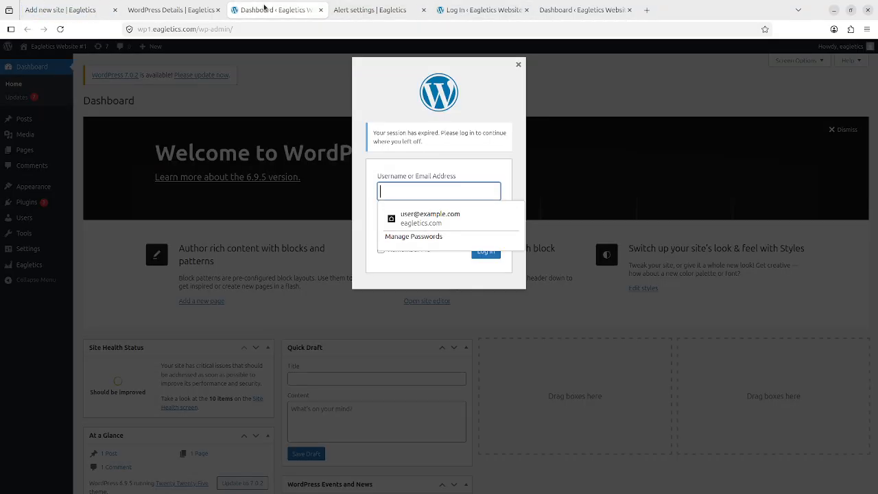
click(185, 9)
click(291, 12)
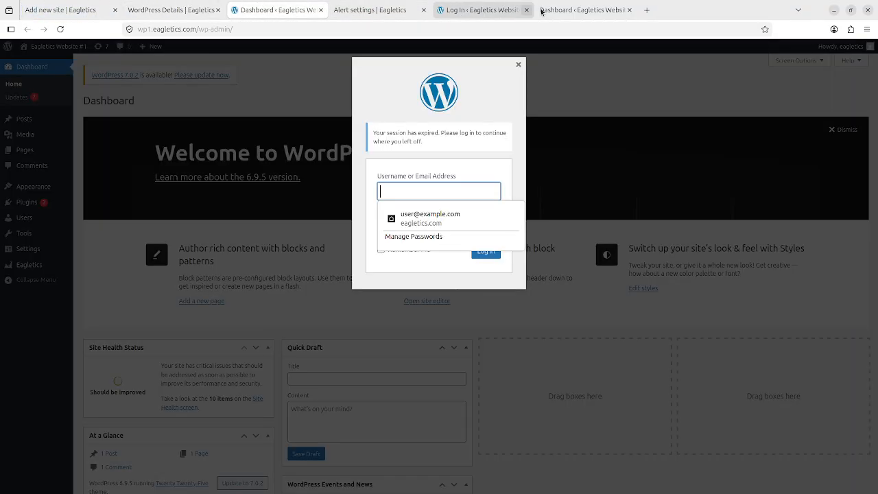
click(583, 10)
click(214, 28)
click(215, 29)
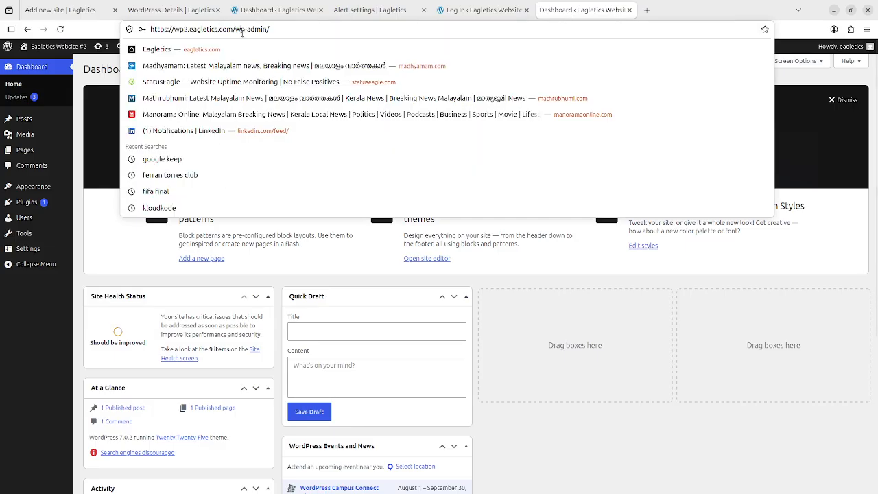
drag(233, 29, 138, 28)
key(ctrl+c)
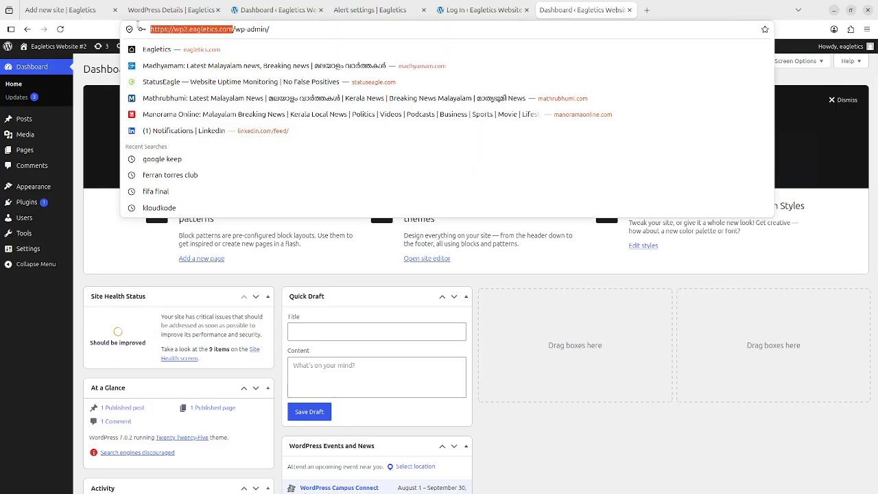
click(76, 9)
click(245, 241)
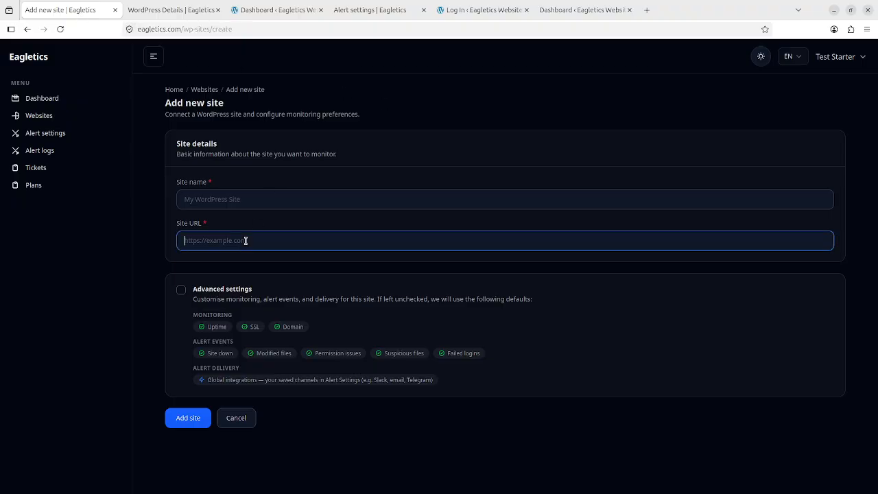
key(ctrl+v)
click(240, 200)
text(Wp #2)
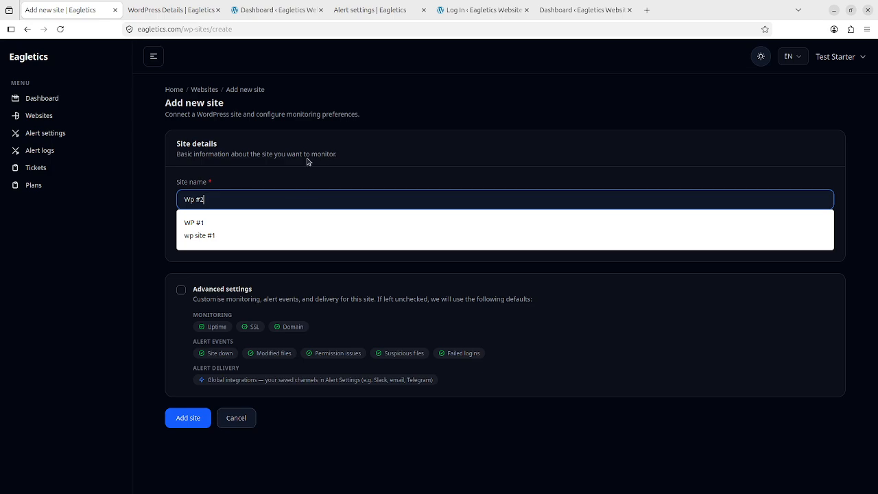
key(Escape)
Step: Enable uptime, SSL and domain monitoring plus alerts for downtime, suspicious files, failed logins, file changes and permissions
click(199, 288)
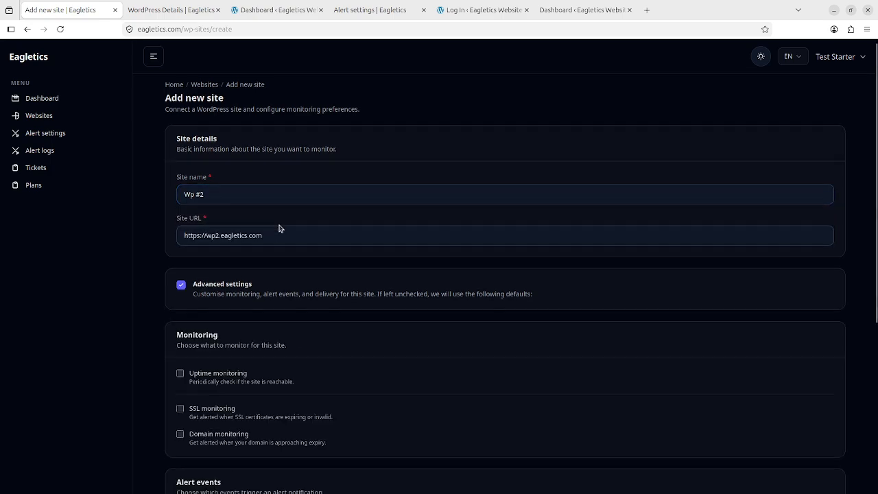
scroll(263, 248, down, 3)
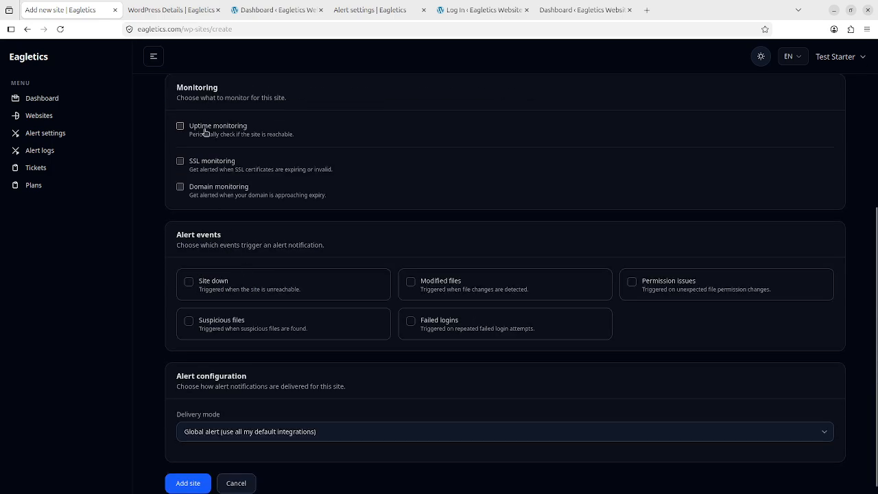
click(205, 127)
click(205, 212)
click(210, 239)
scroll(282, 205, down, 1)
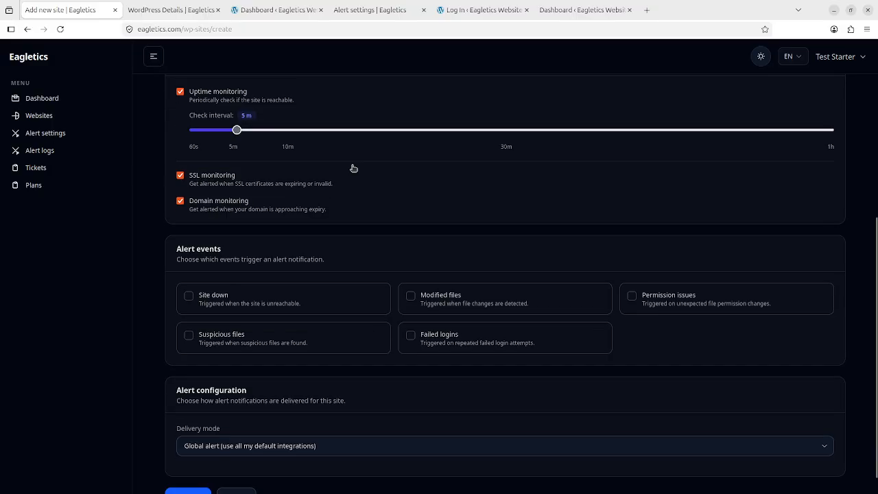
click(251, 270)
click(250, 320)
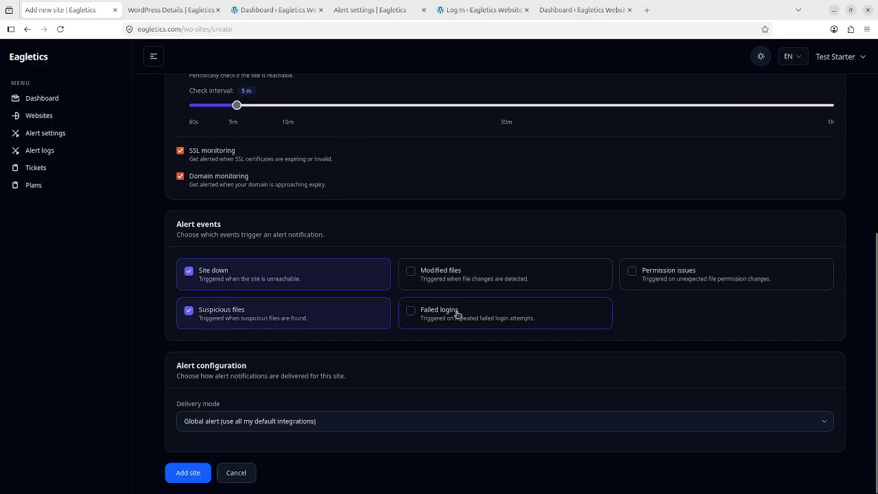
click(458, 315)
click(458, 271)
click(684, 275)
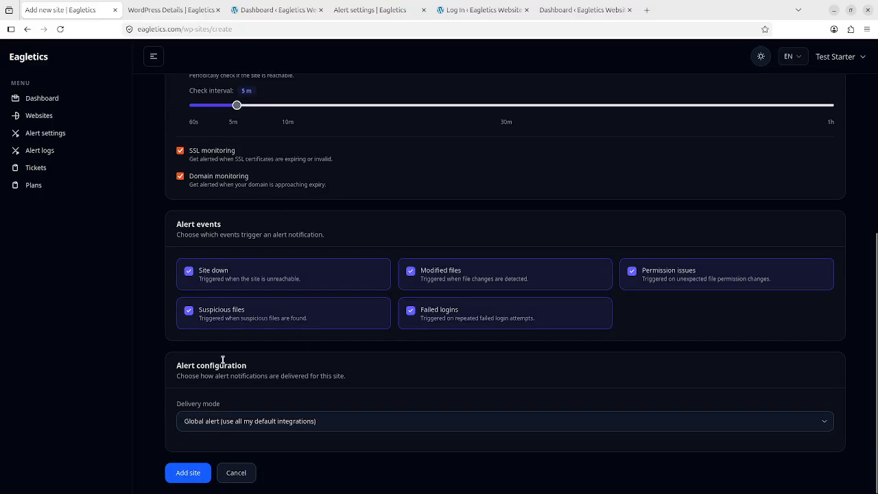
Step: Save Wp #2 in Eagletics and go to Installed Plugins in the second site's WordPress admin
click(188, 473)
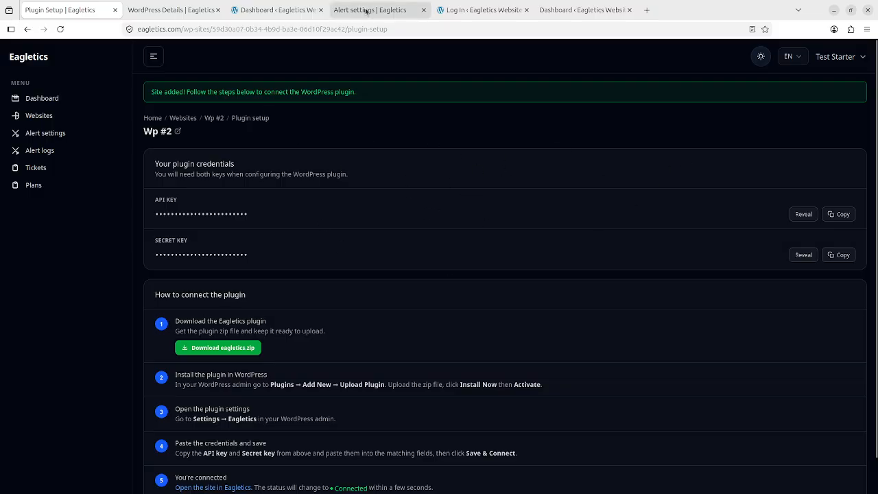
click(457, 10)
click(565, 10)
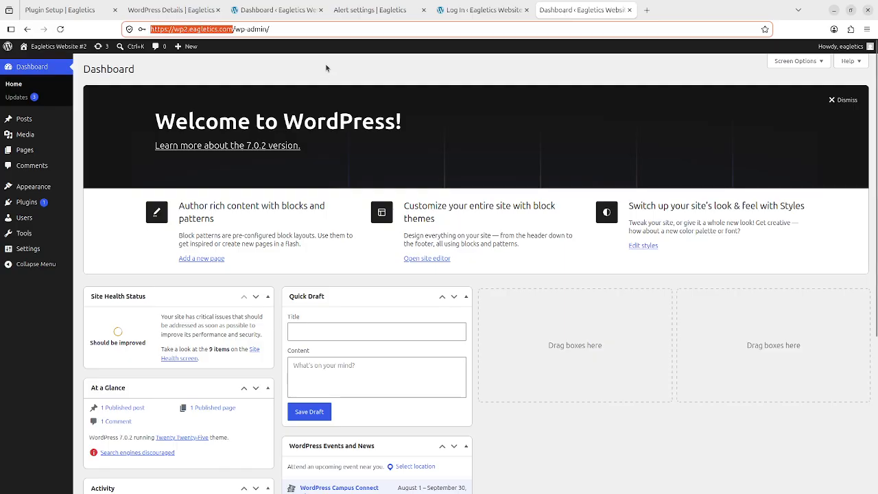
click(288, 30)
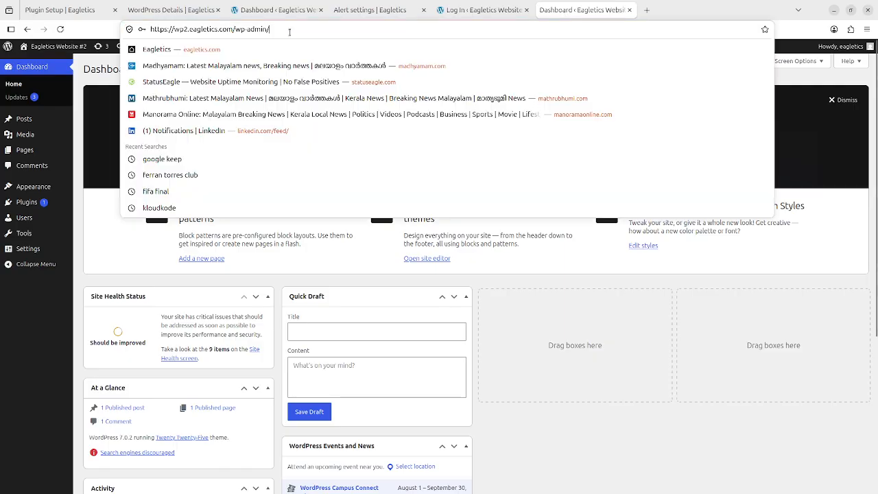
click(28, 253)
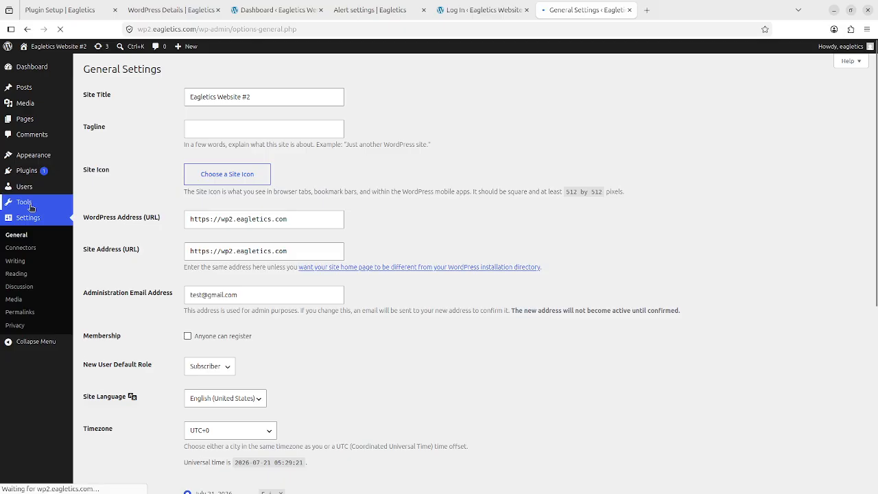
click(30, 177)
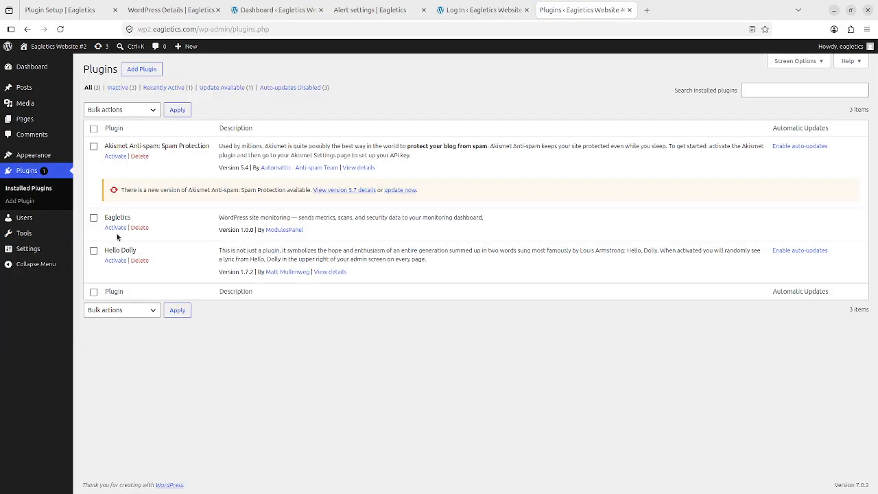
Step: Activate the Eagletics plugin and bring up its API key settings
click(116, 229)
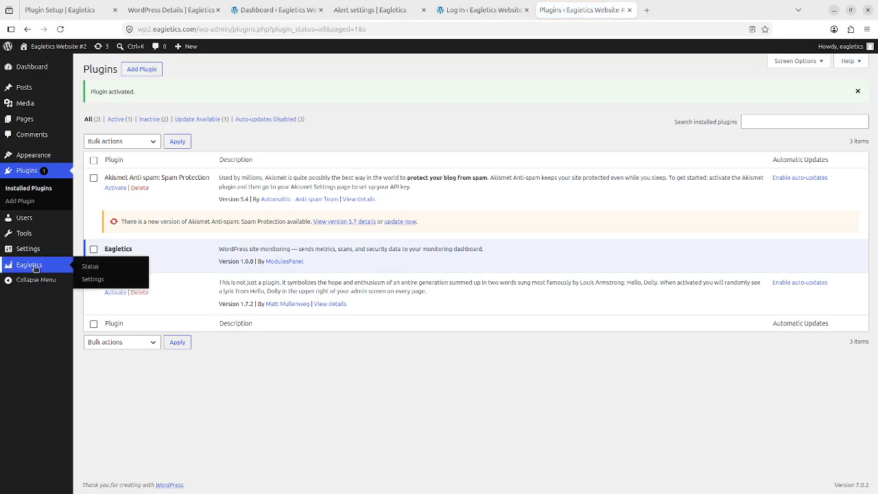
click(36, 267)
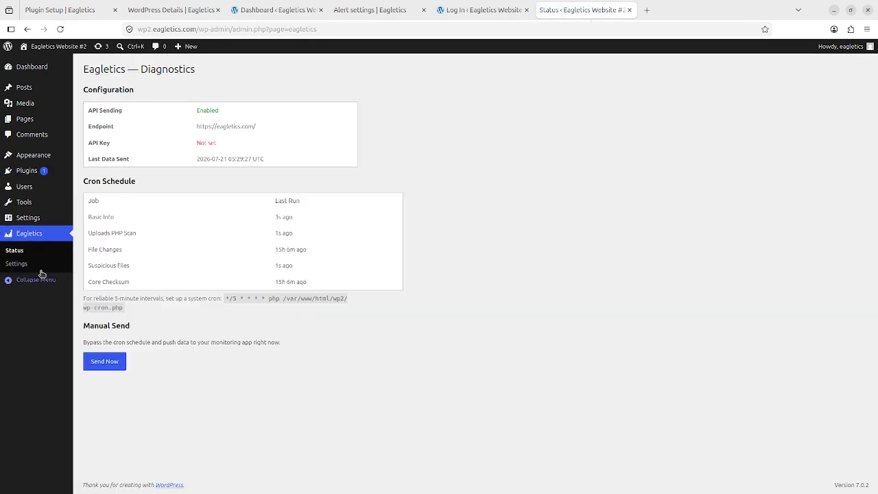
click(21, 263)
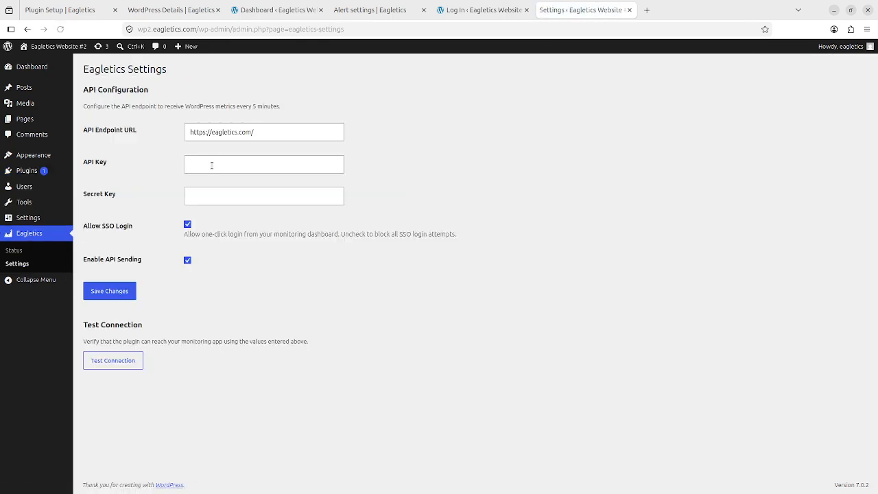
click(212, 165)
Step: Reveal Wp #2's API and secret keys in Eagletics and paste the API key into WordPress
click(62, 9)
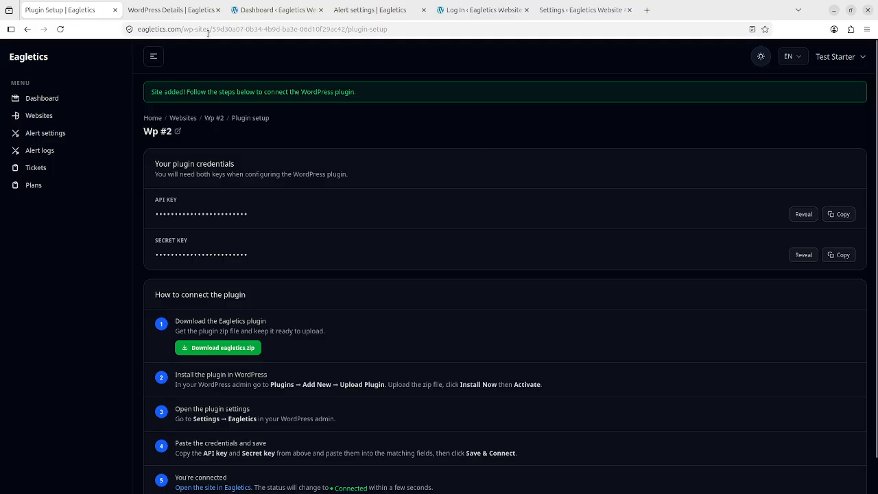
click(803, 214)
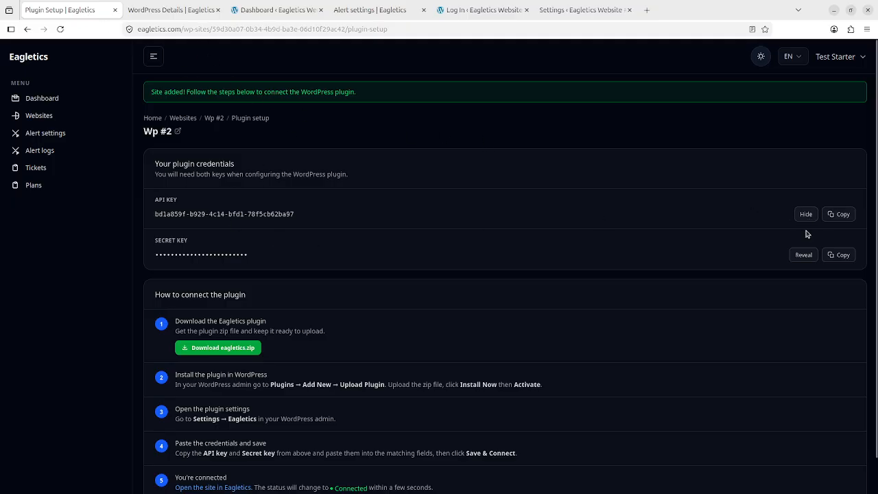
click(804, 255)
click(841, 215)
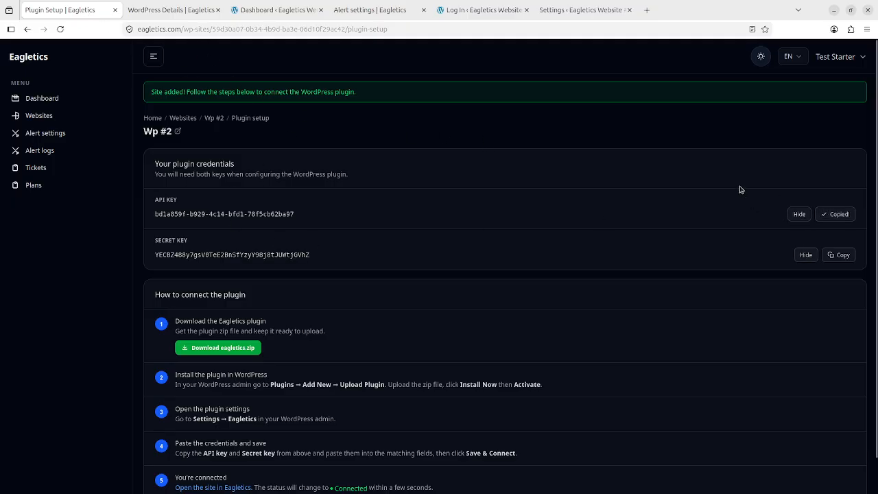
click(484, 10)
click(570, 9)
key(ctrl+v)
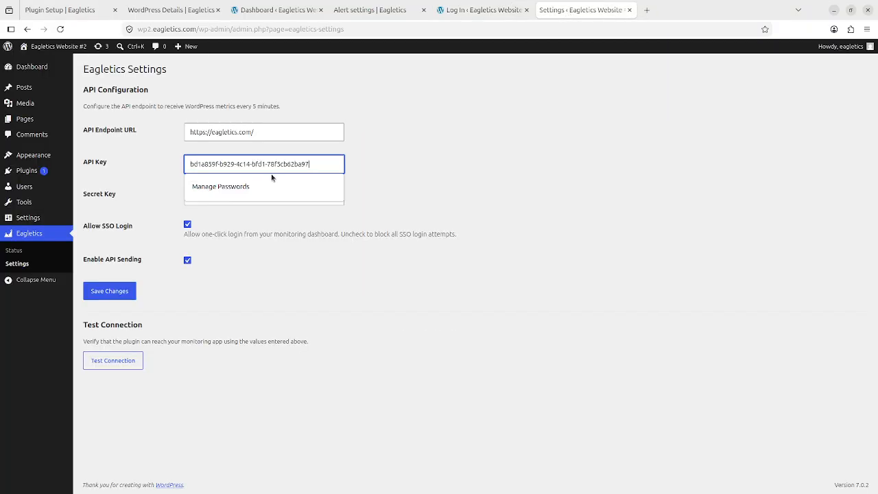
Step: Copy the secret key from Eagletics Plugin Setup into the Secret Key field
click(109, 15)
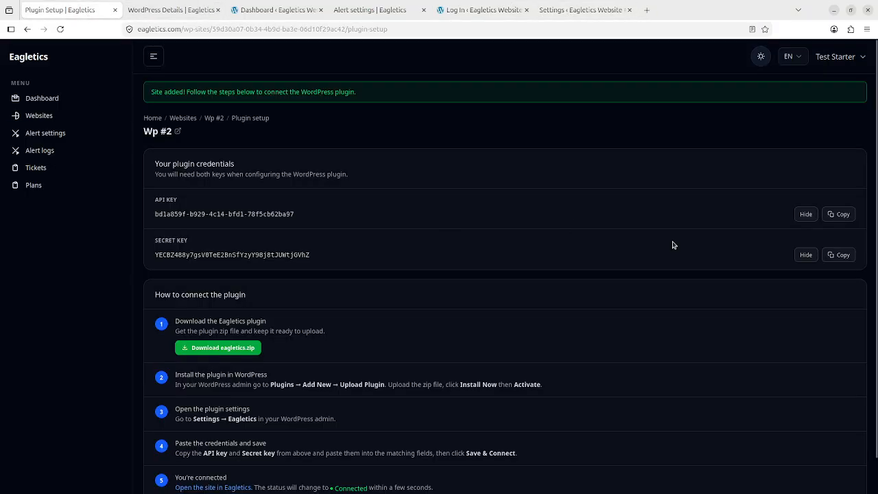
click(841, 255)
click(584, 10)
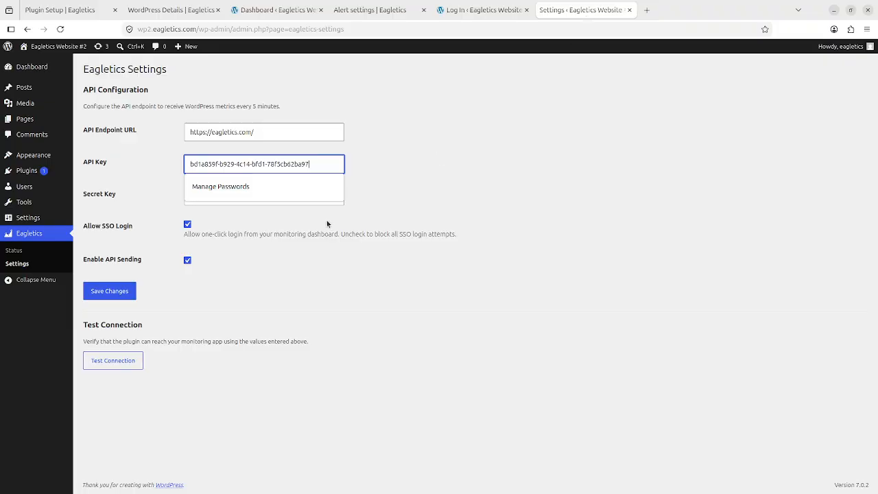
click(307, 197)
key(ctrl+v)
Step: Save the API configuration, decline the browser password prompt, and test the Eagletics connection
click(109, 292)
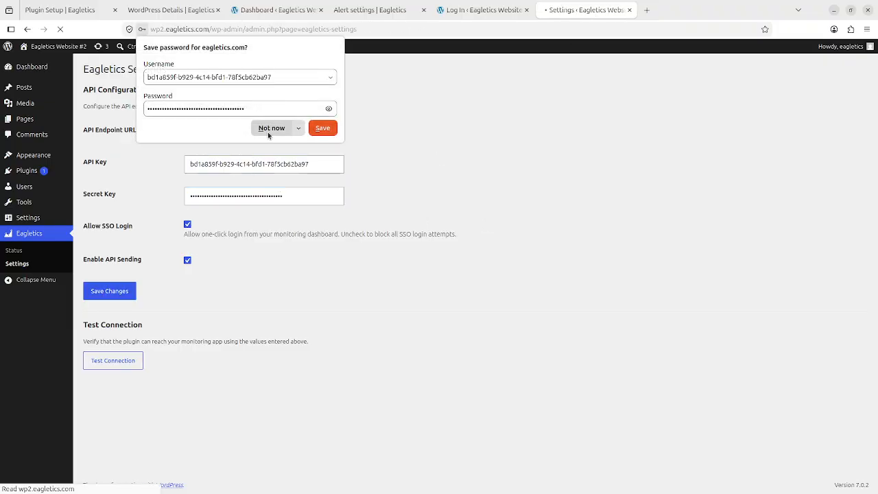
click(261, 129)
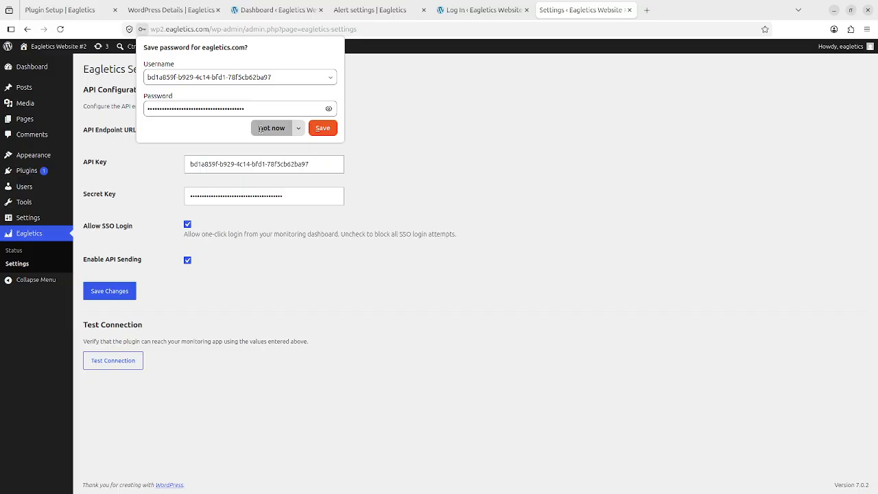
click(126, 360)
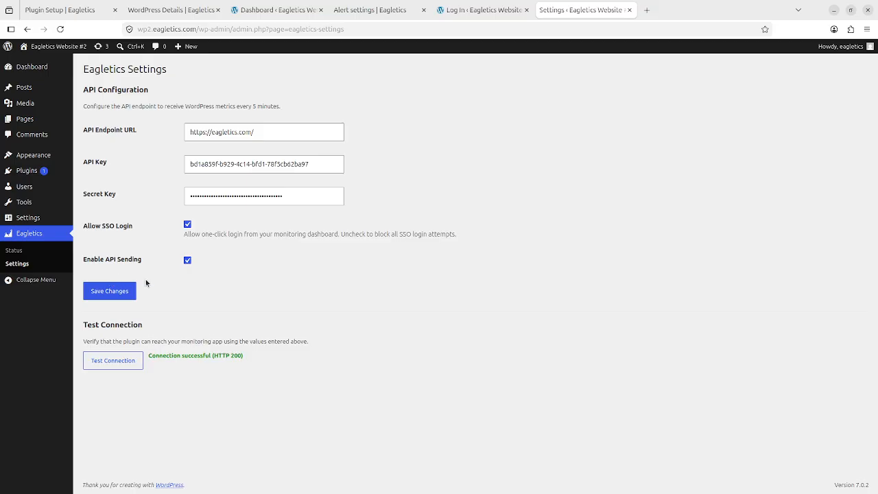
click(15, 251)
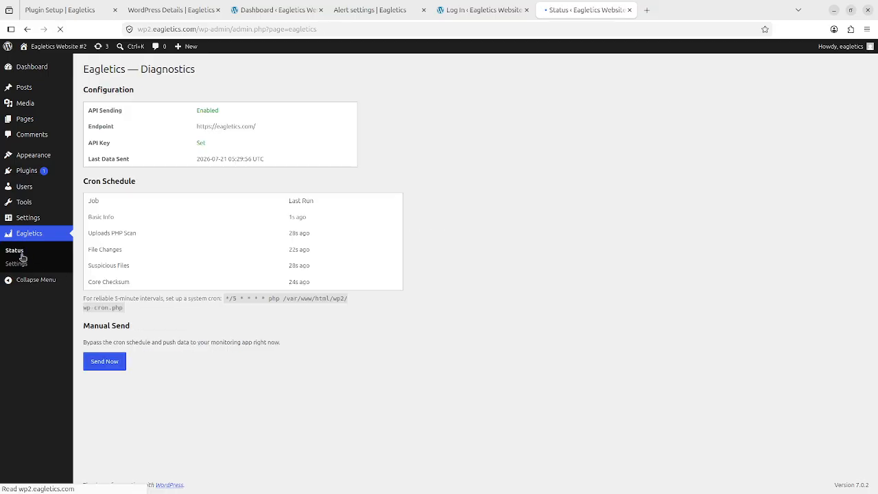
Step: Send basic info, plugin list (3) and theme list (3) now, note the cron command, return to Plugin Setup
click(115, 363)
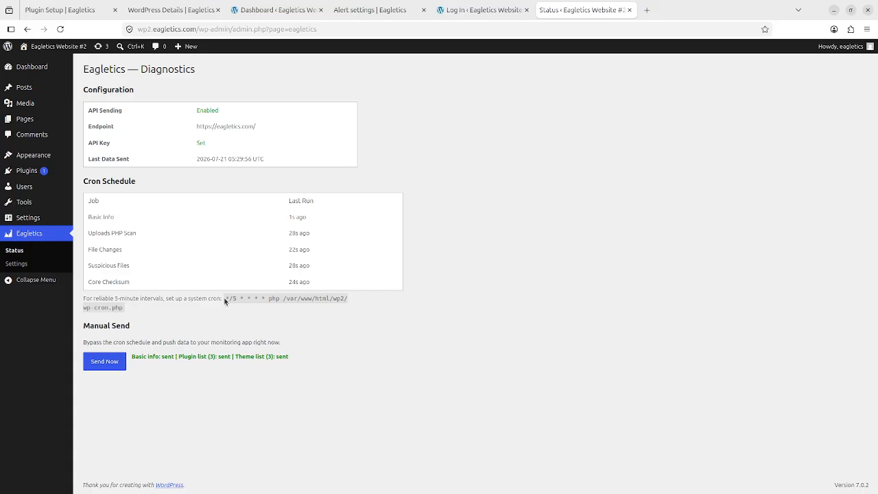
drag(225, 299, 315, 311)
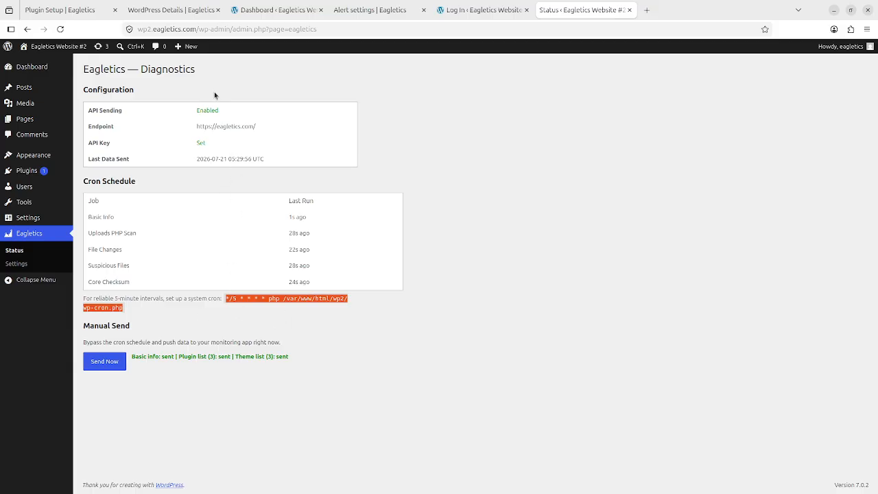
click(82, 8)
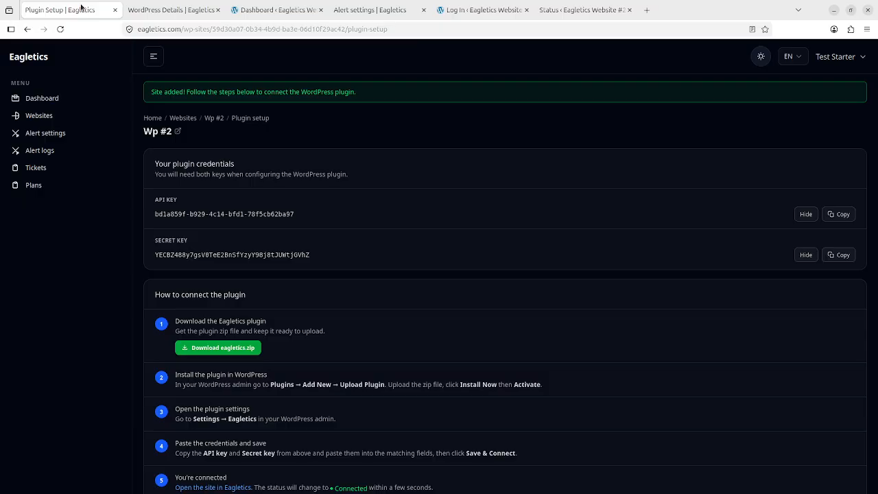
Step: Check Wp #2's WordPress details from the Websites list, then return to the list showing both sites Online
click(55, 117)
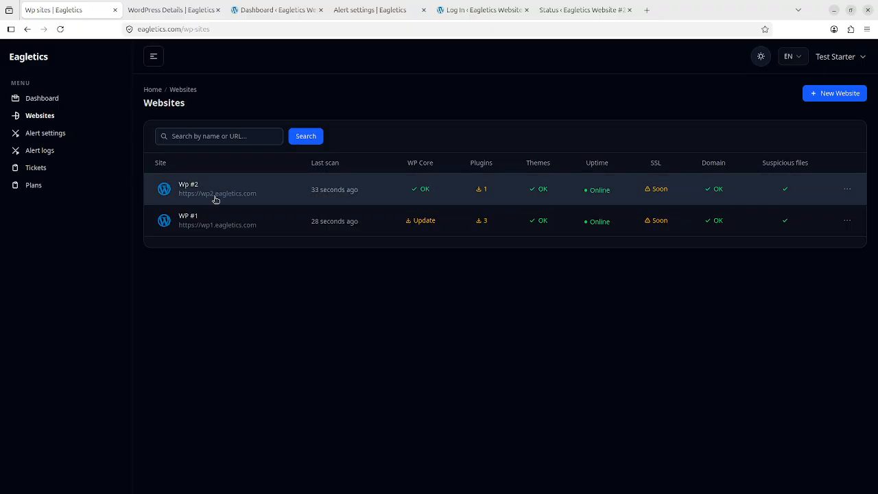
click(188, 185)
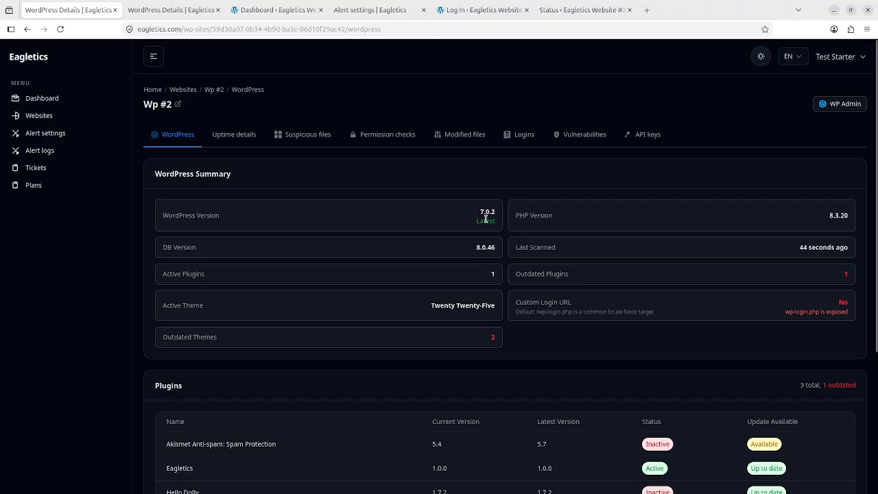
click(51, 114)
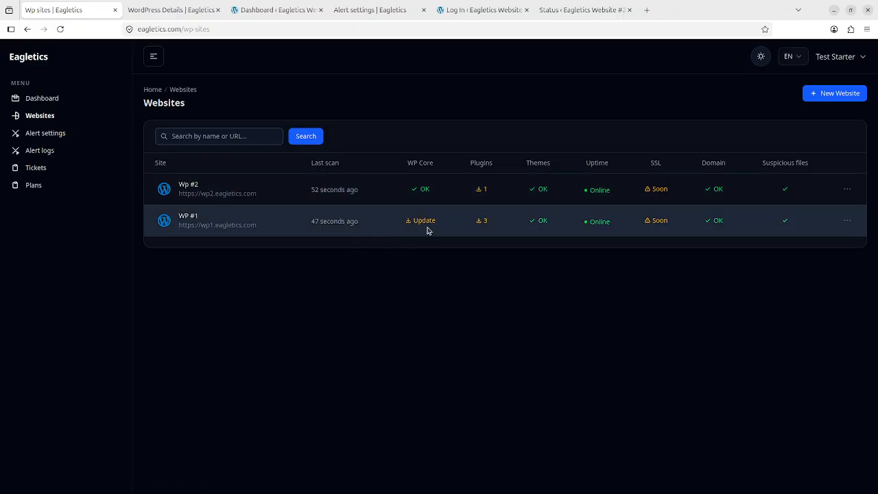
click(196, 218)
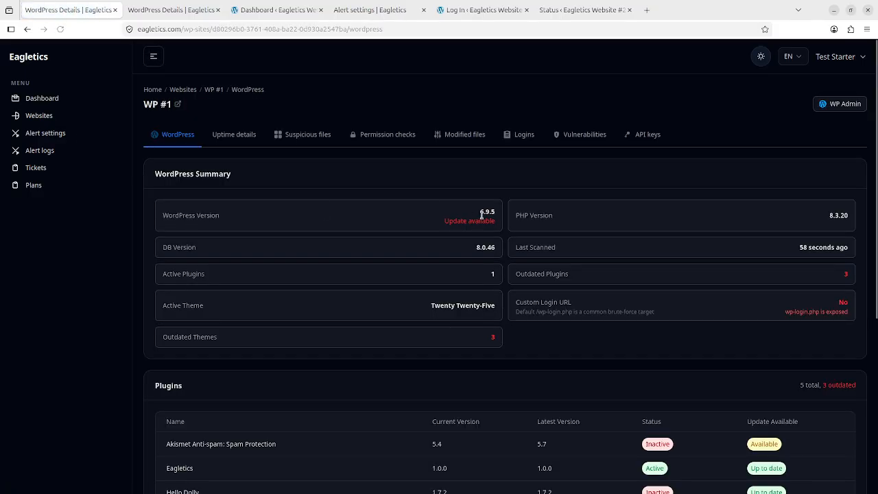
click(39, 117)
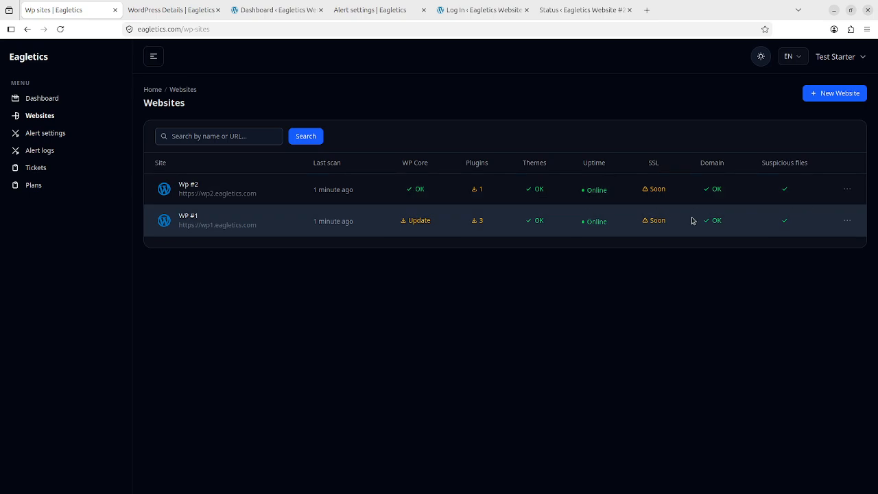
click(848, 189)
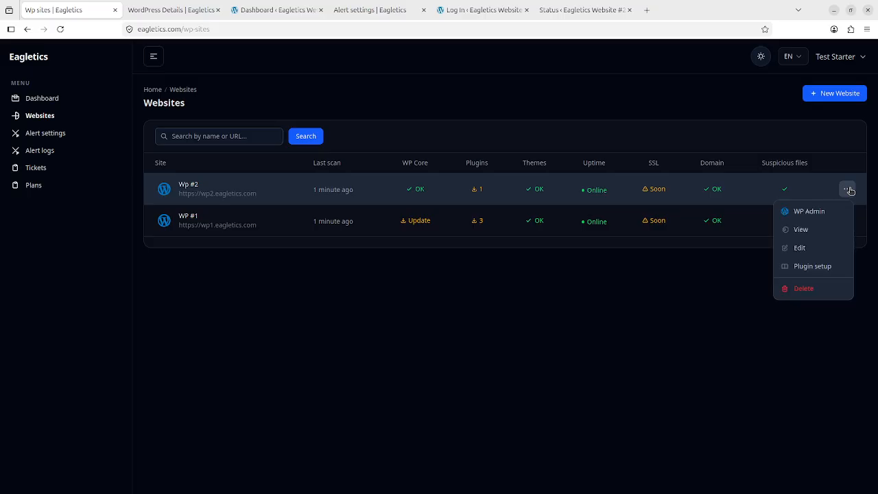
click(849, 189)
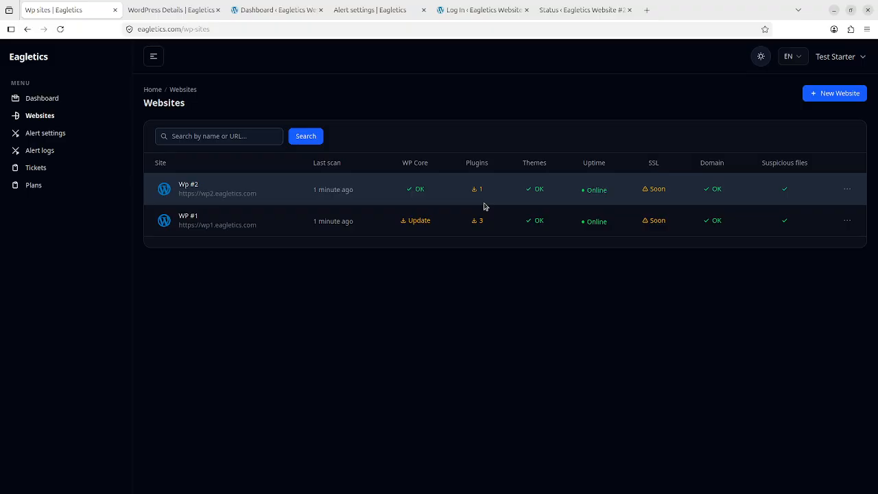
click(61, 169)
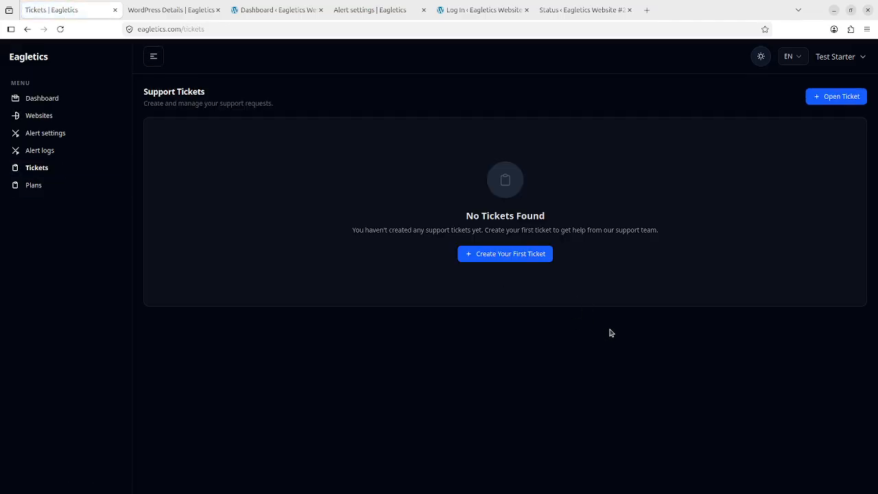